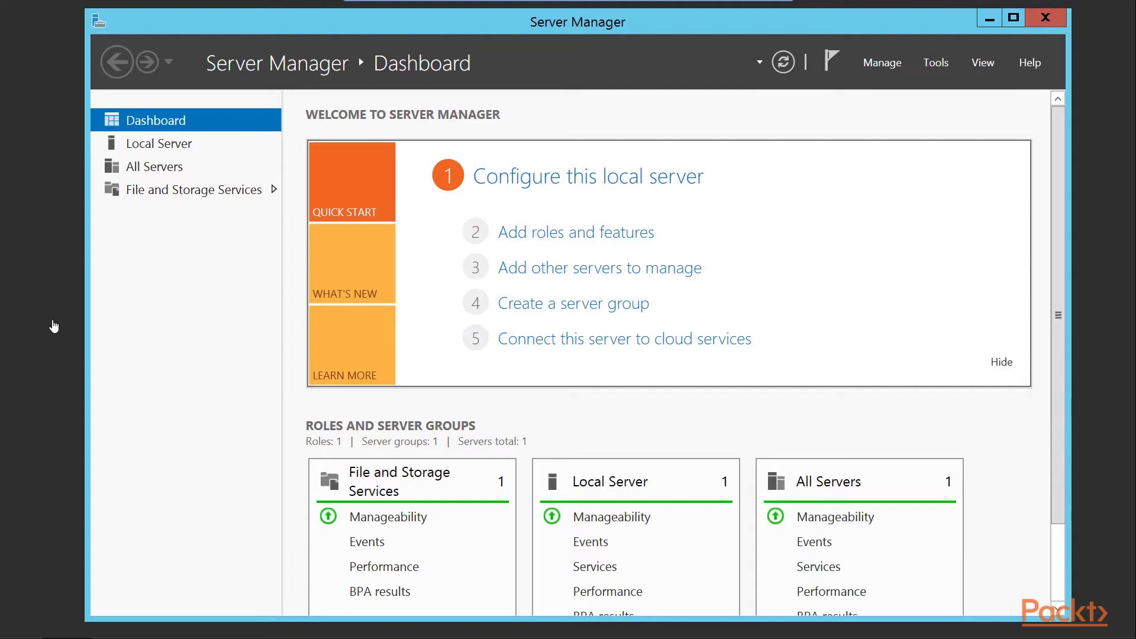
Step: Start adding roles and features with a role-based or feature-based installation on the HZN7-CERTS.pvolab.com server
{"action": "mouse_move", "coordinate": [522, 5]}
{"action": "left_click", "coordinate": [597, 240]}
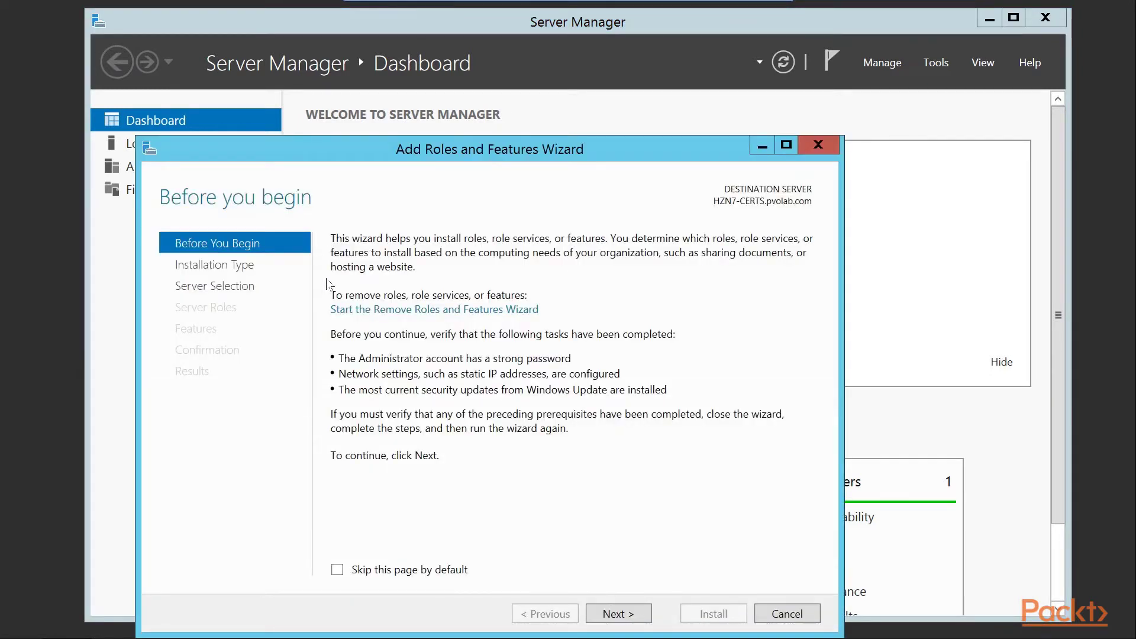
{"action": "left_click", "coordinate": [627, 616]}
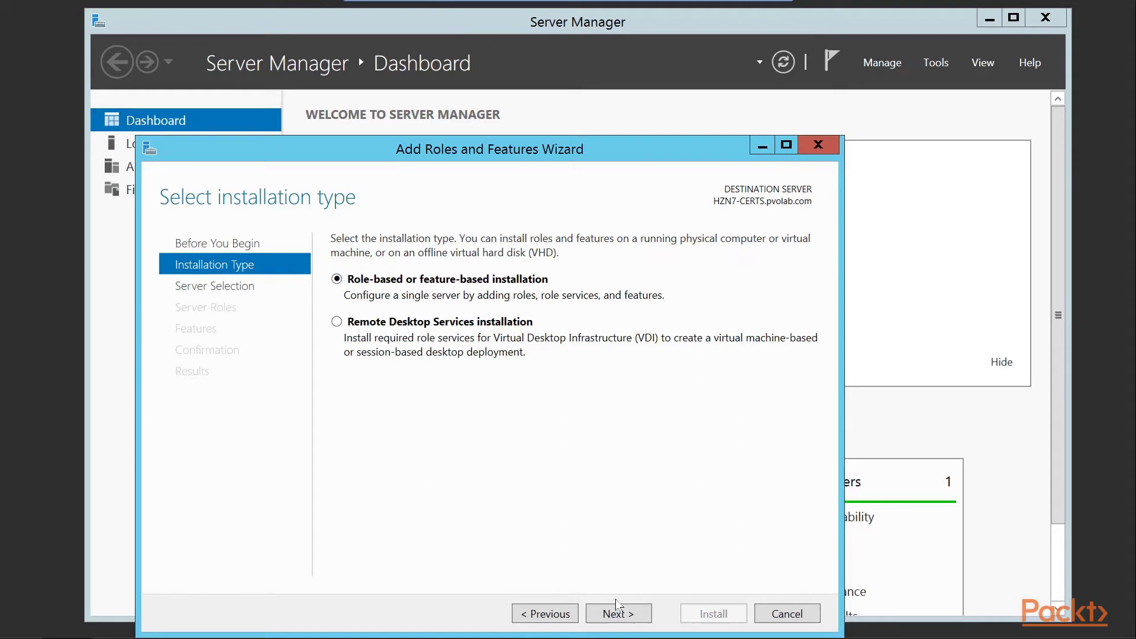
{"action": "left_click", "coordinate": [636, 615]}
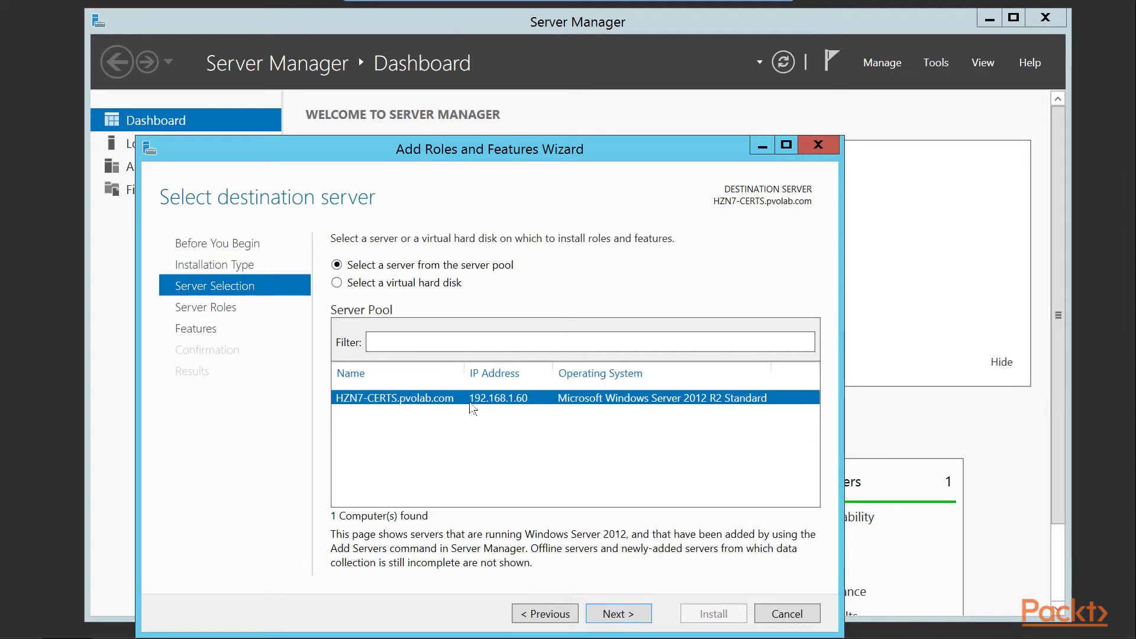
{"action": "left_click", "coordinate": [646, 617]}
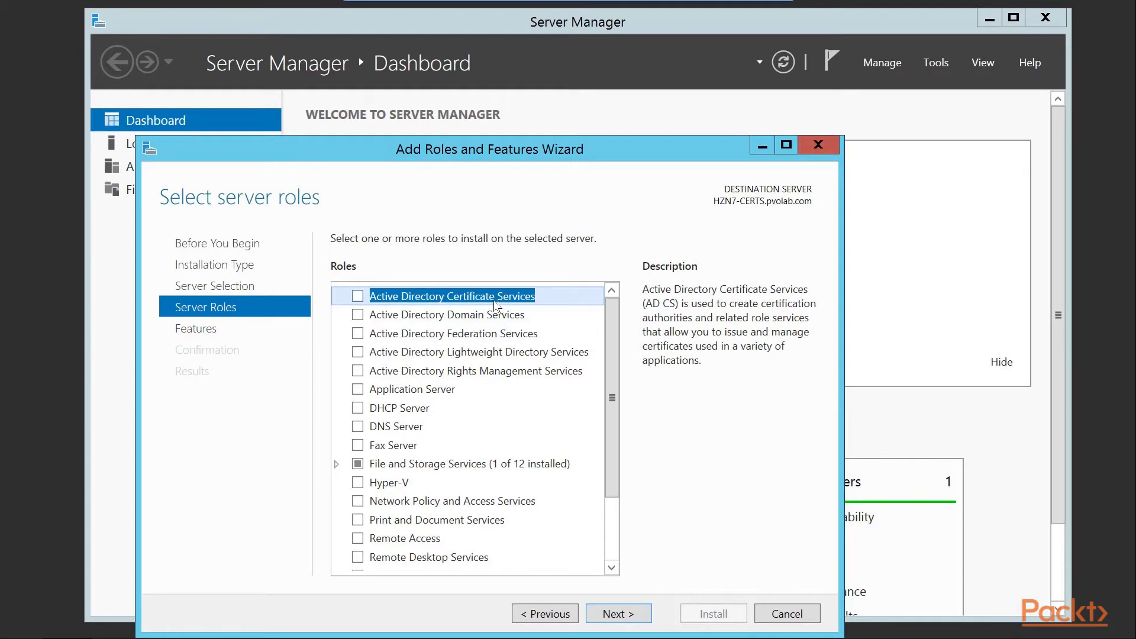
Step: Select the Active Directory Certificate Services role and include its required management tools
{"action": "left_click", "coordinate": [361, 297]}
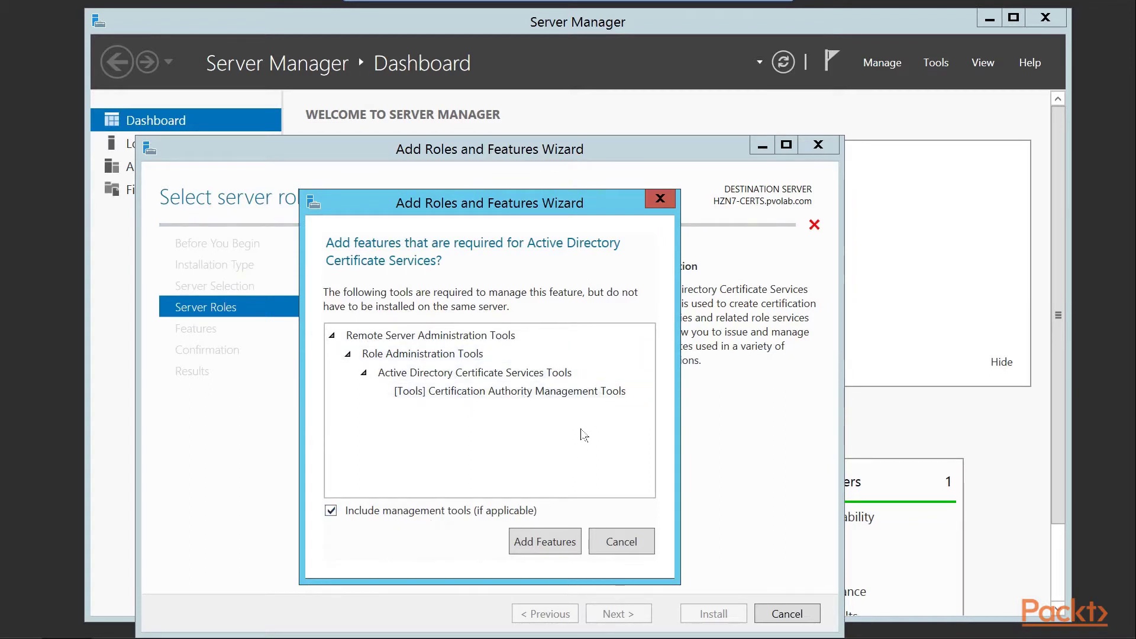
{"action": "left_click", "coordinate": [567, 541]}
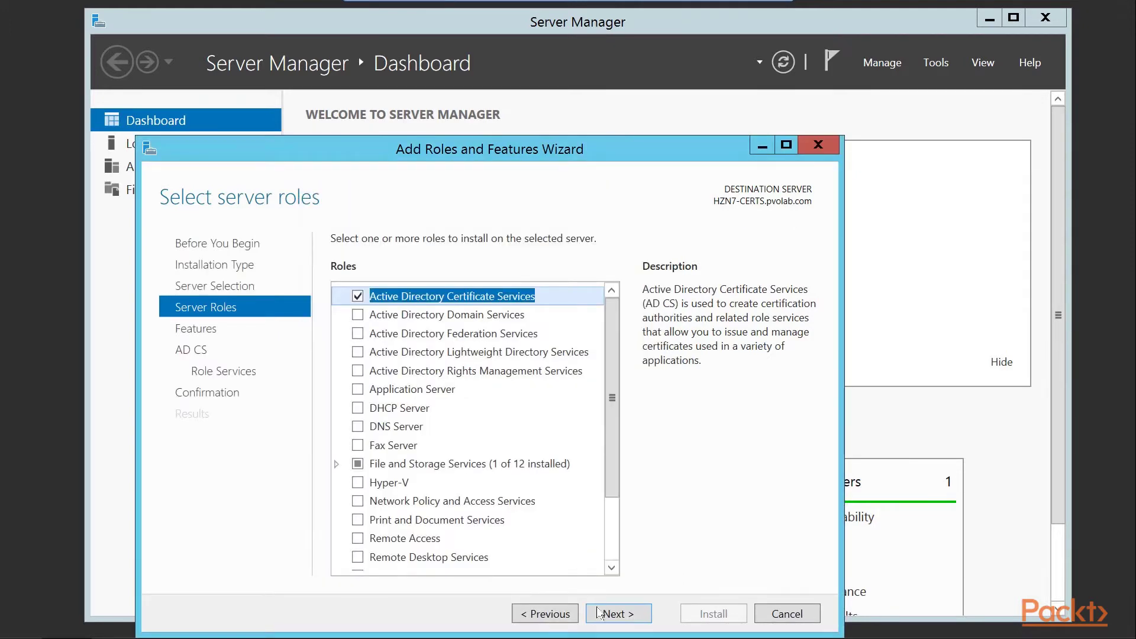
{"action": "left_click", "coordinate": [618, 616]}
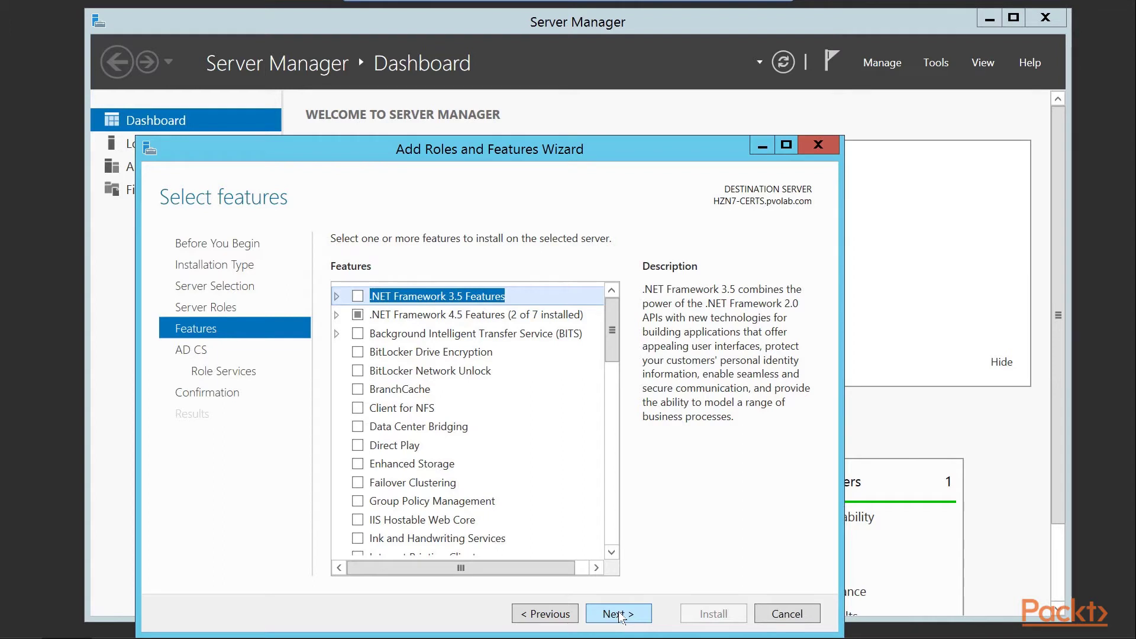
Step: Add no extra features and keep Certification Authority as the only AD CS role service
{"action": "left_click", "coordinate": [641, 617]}
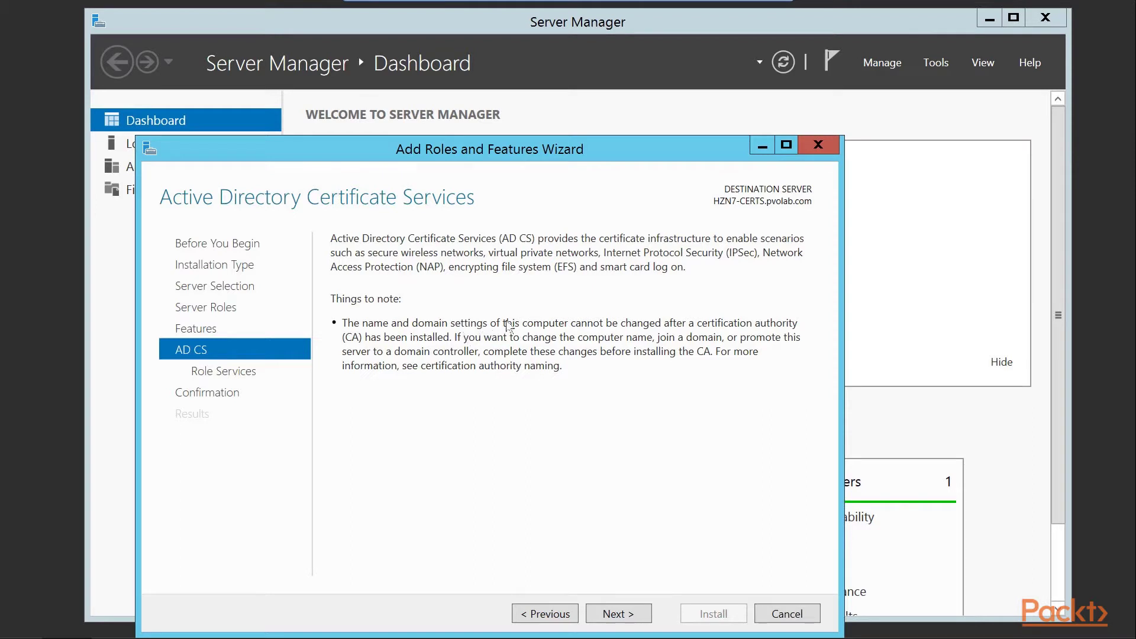
{"action": "left_click", "coordinate": [633, 618]}
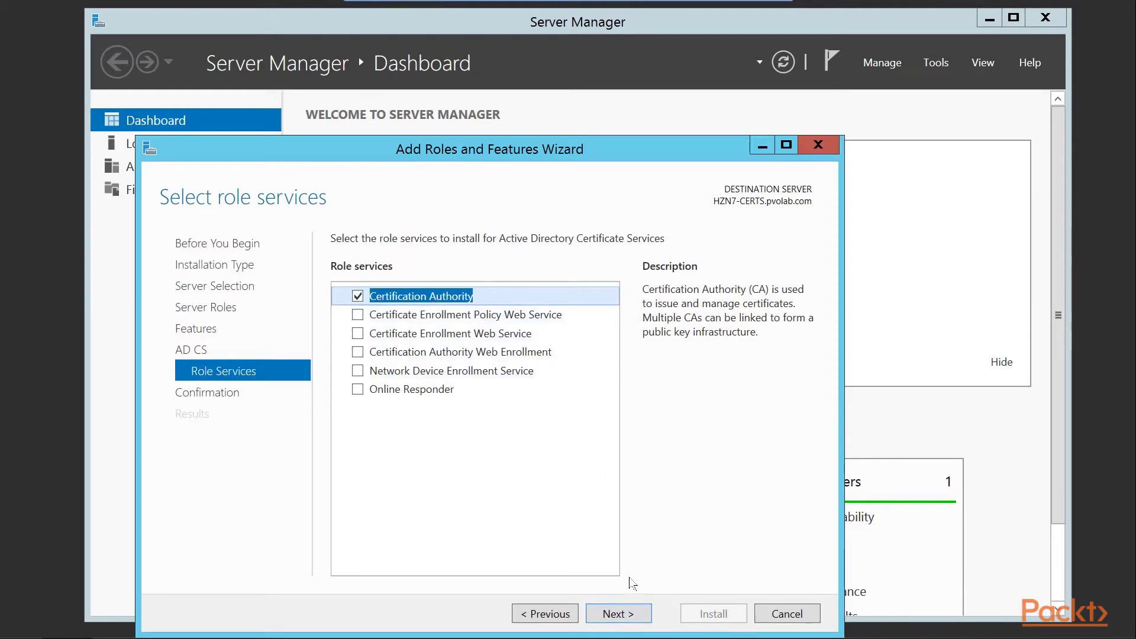
{"action": "left_click", "coordinate": [633, 616]}
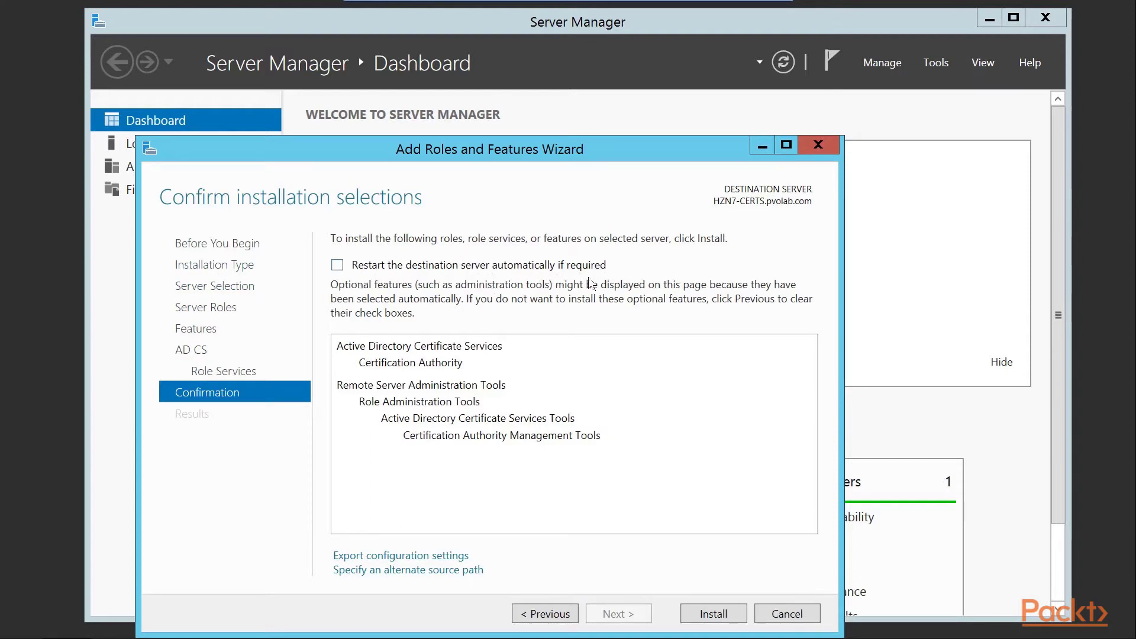
Step: Allow the destination server to restart automatically if required and install the selected role
{"action": "left_click", "coordinate": [338, 266]}
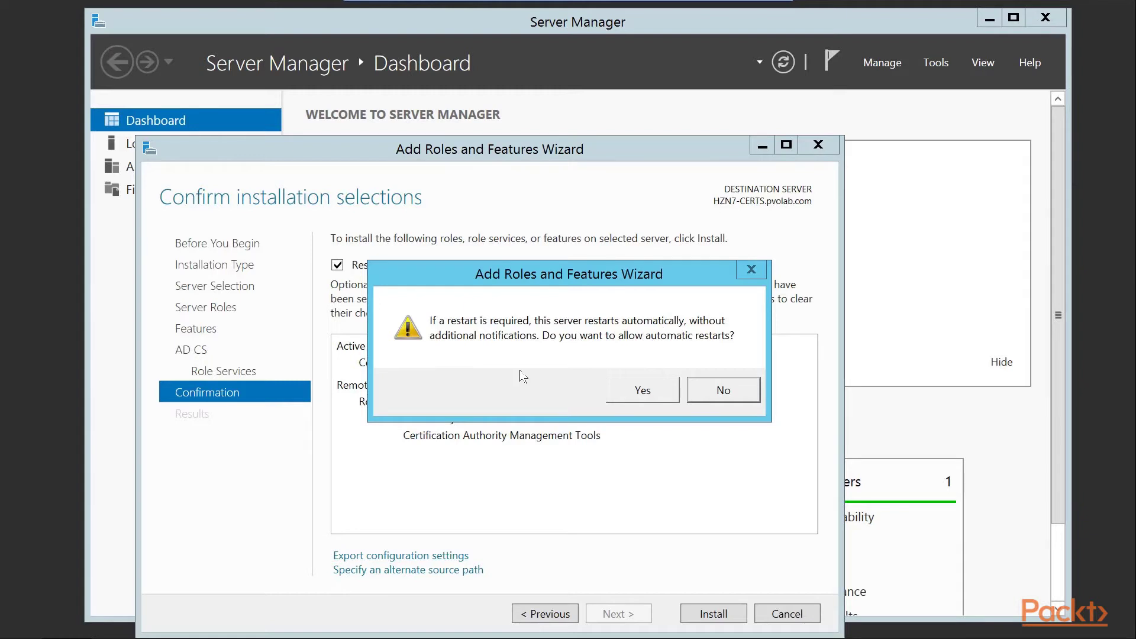
{"action": "left_click", "coordinate": [659, 391]}
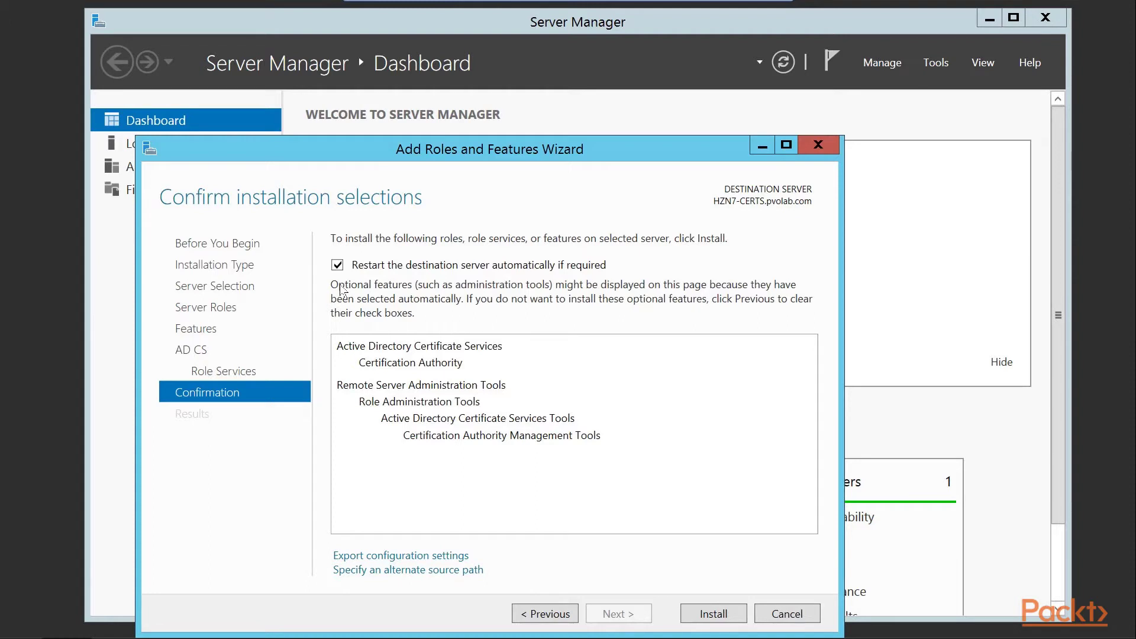
{"action": "left_click", "coordinate": [722, 618]}
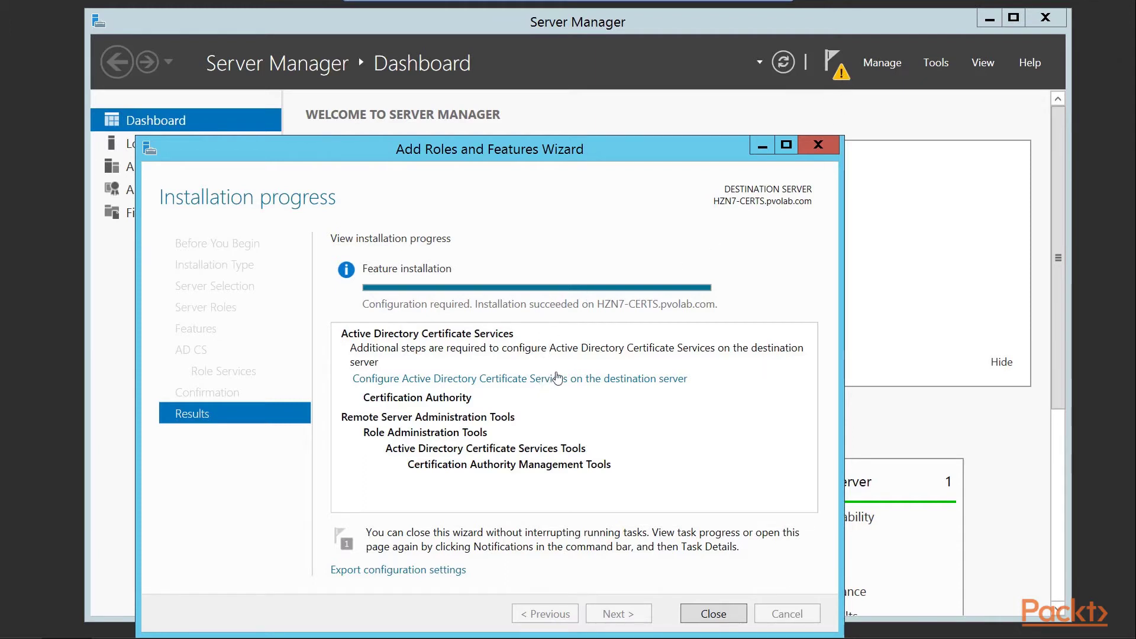
Step: Start configuring Active Directory Certificate Services on the destination server, using the PVOLAB\Administrator credentials
{"action": "left_click", "coordinate": [417, 382]}
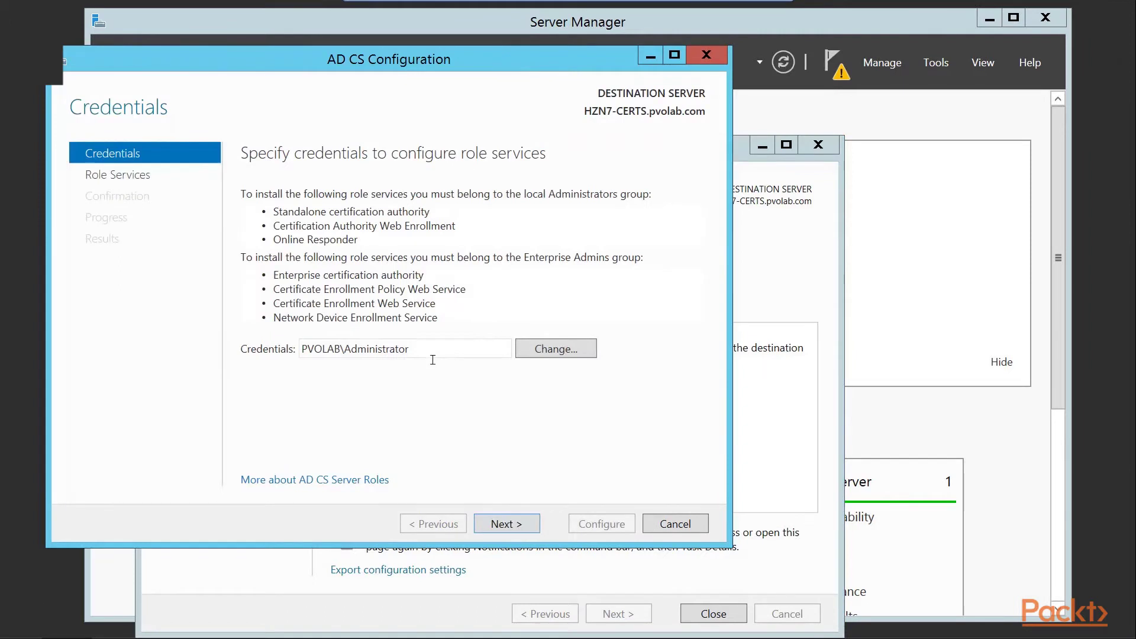
{"action": "left_click_drag", "start_coordinate": [448, 68], "coordinate": [569, 93]}
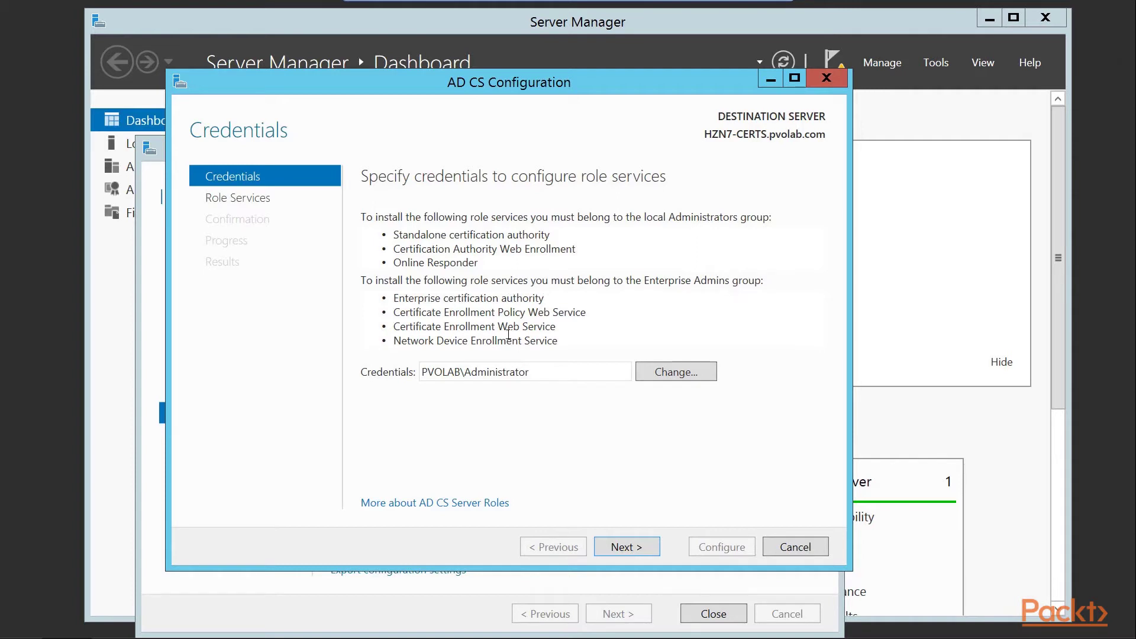
{"action": "double_click", "coordinate": [431, 379]}
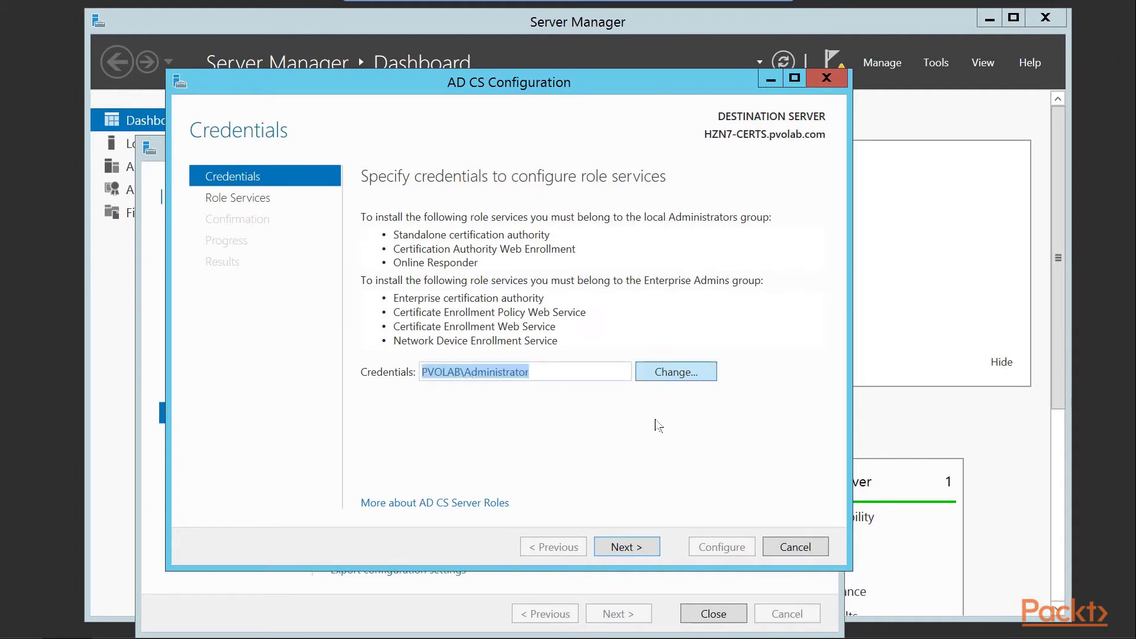
{"action": "left_click", "coordinate": [668, 372]}
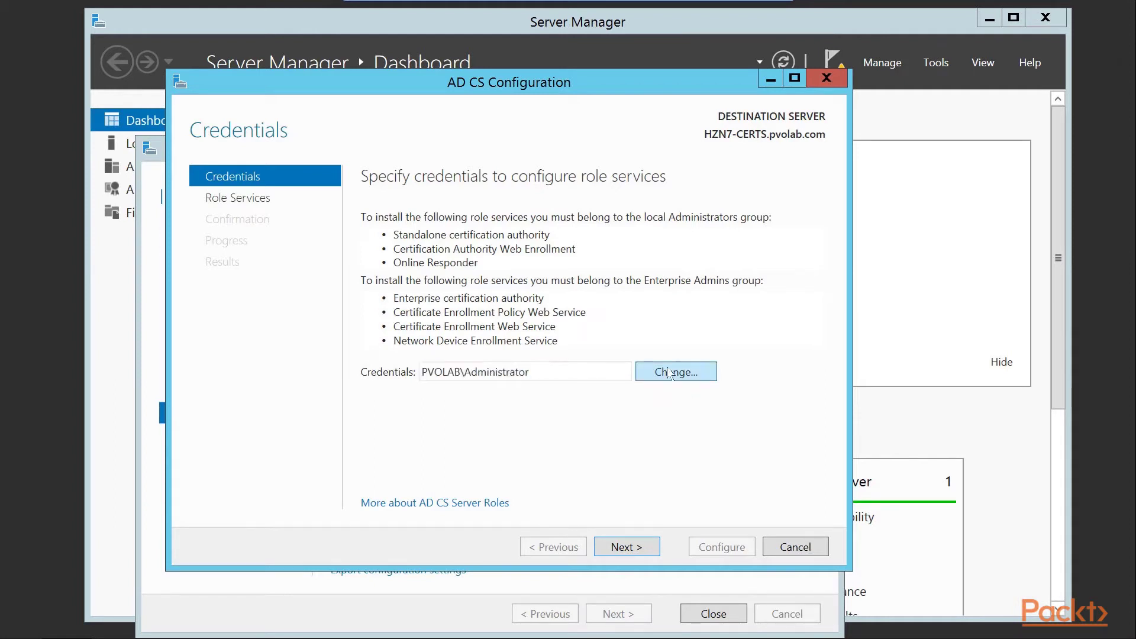
{"action": "left_click", "coordinate": [659, 549]}
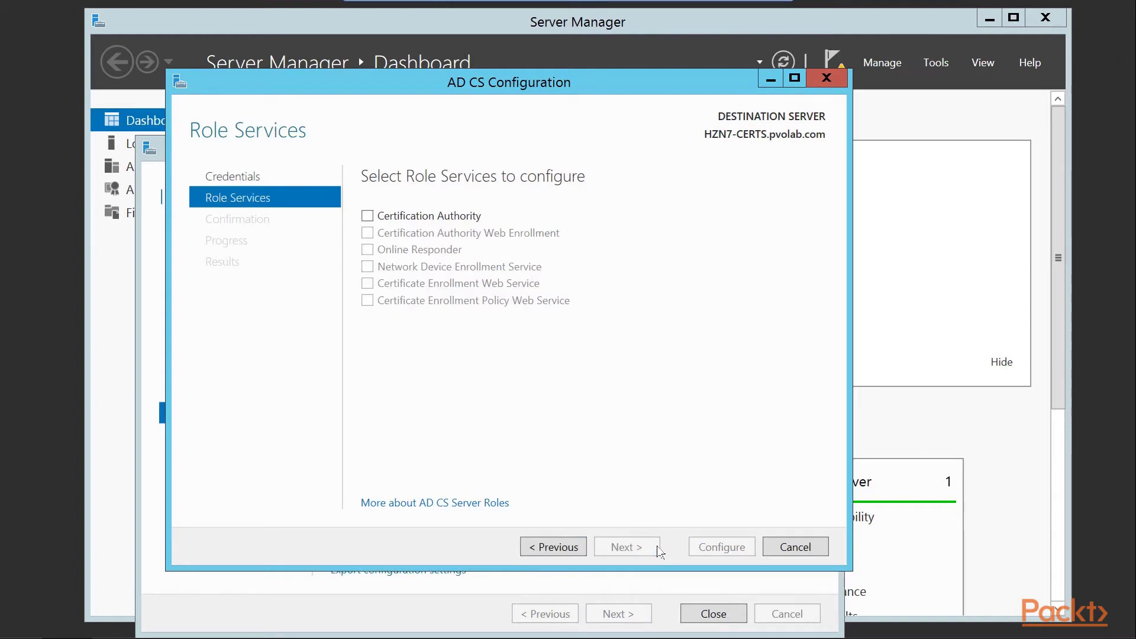
Step: Choose the Certification Authority role service for configuration and use the Enterprise CA setup type
{"action": "left_click", "coordinate": [368, 217]}
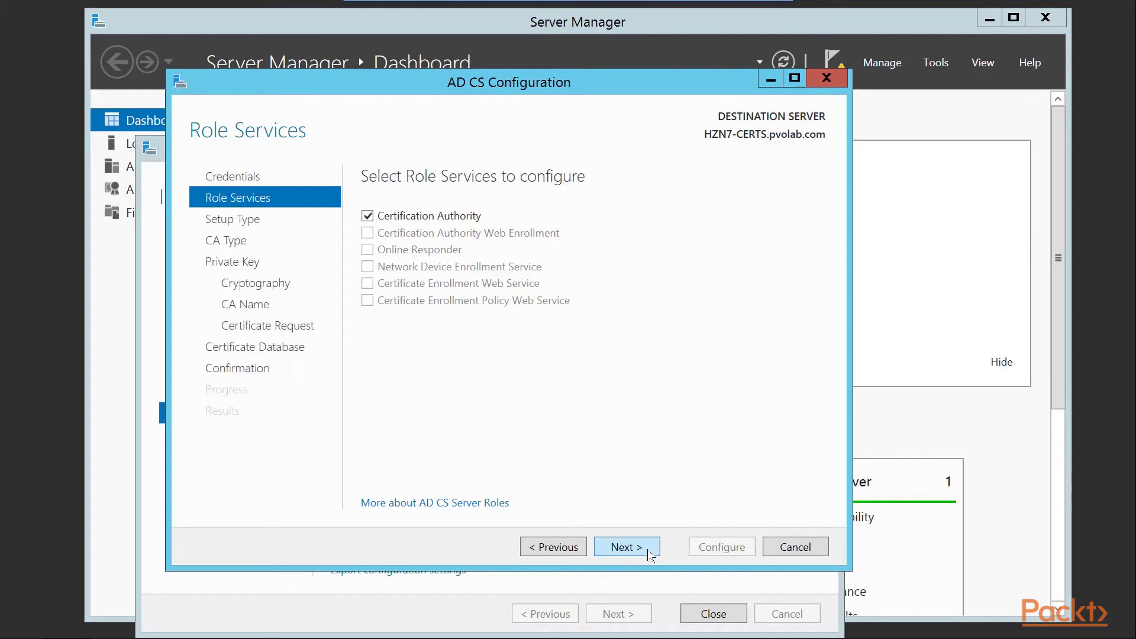
{"action": "left_click", "coordinate": [648, 551]}
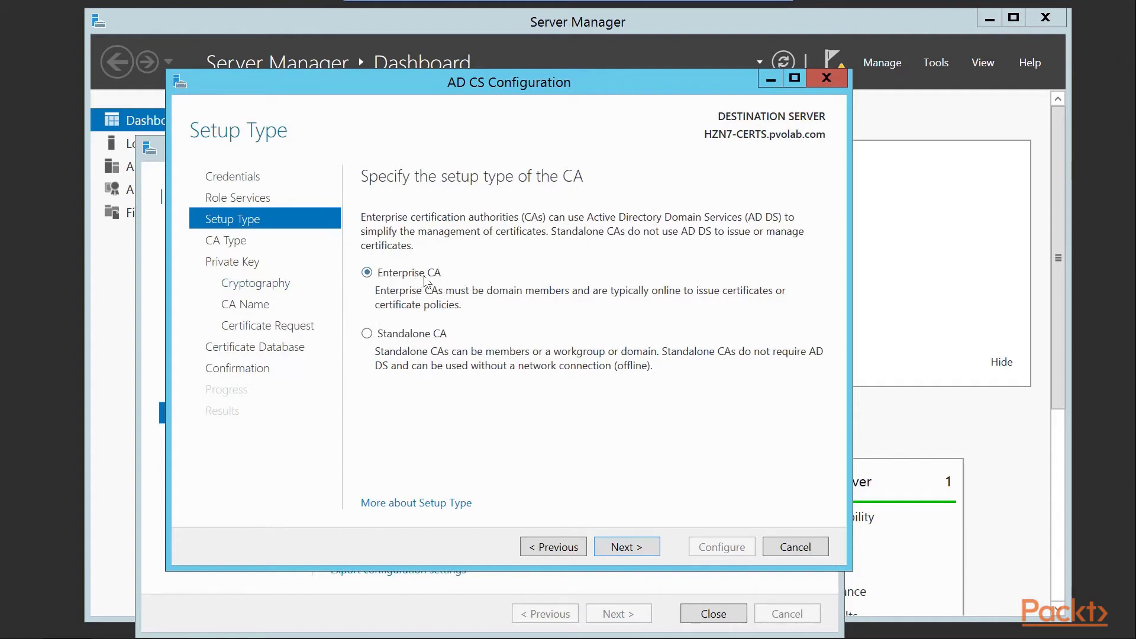
{"action": "left_click", "coordinate": [659, 550]}
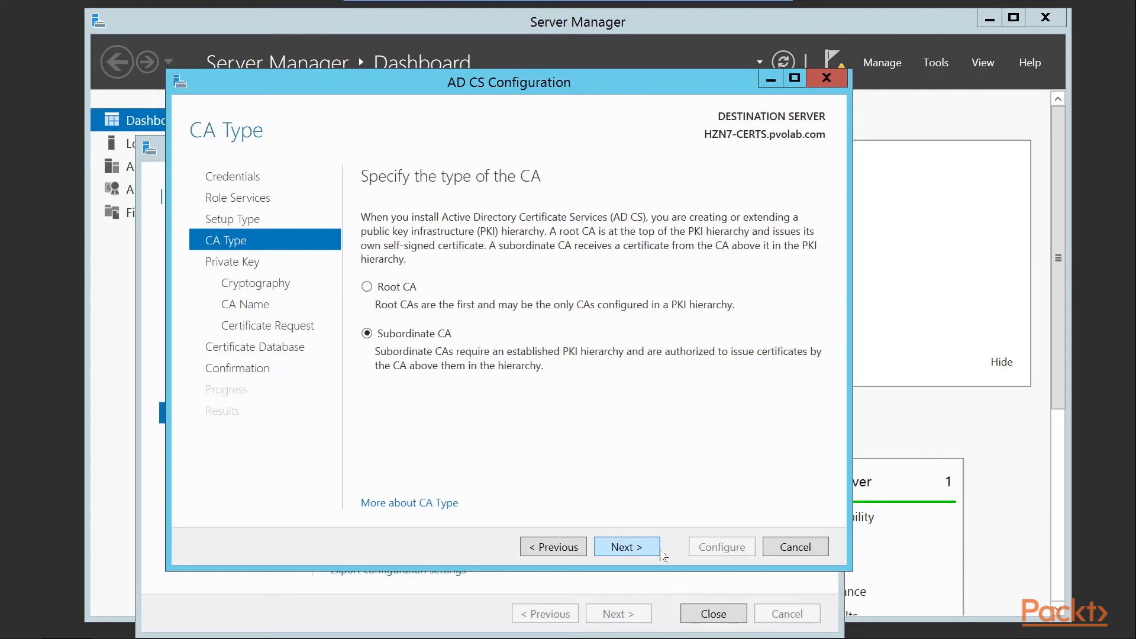
Step: Set the CA type to Root CA and have a new private key created
{"action": "left_click", "coordinate": [367, 287]}
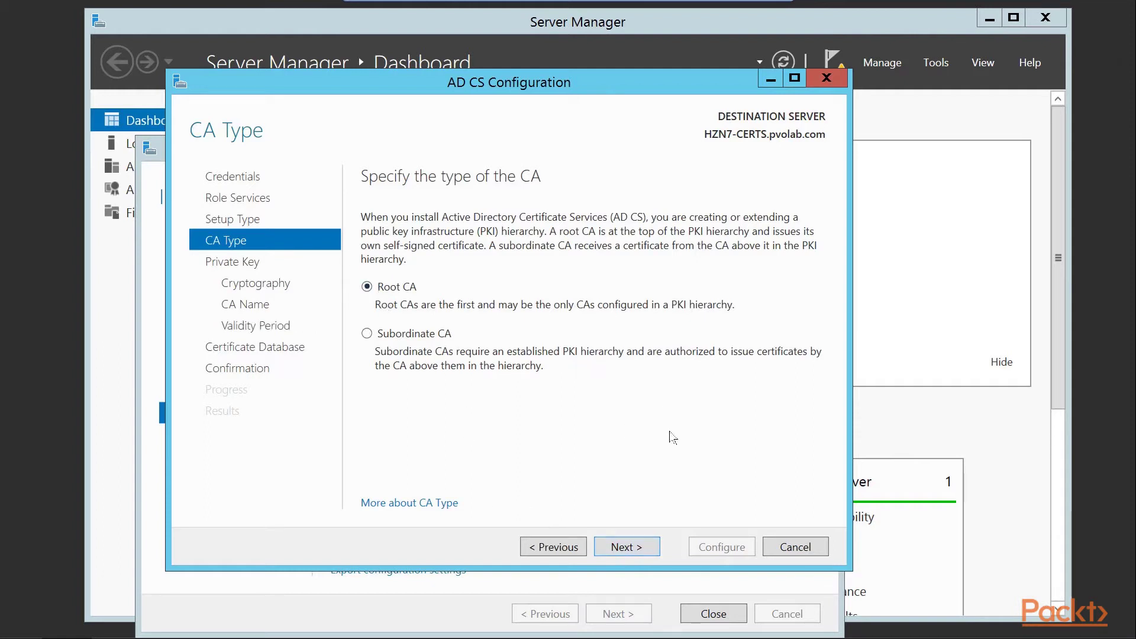
{"action": "left_click", "coordinate": [649, 556]}
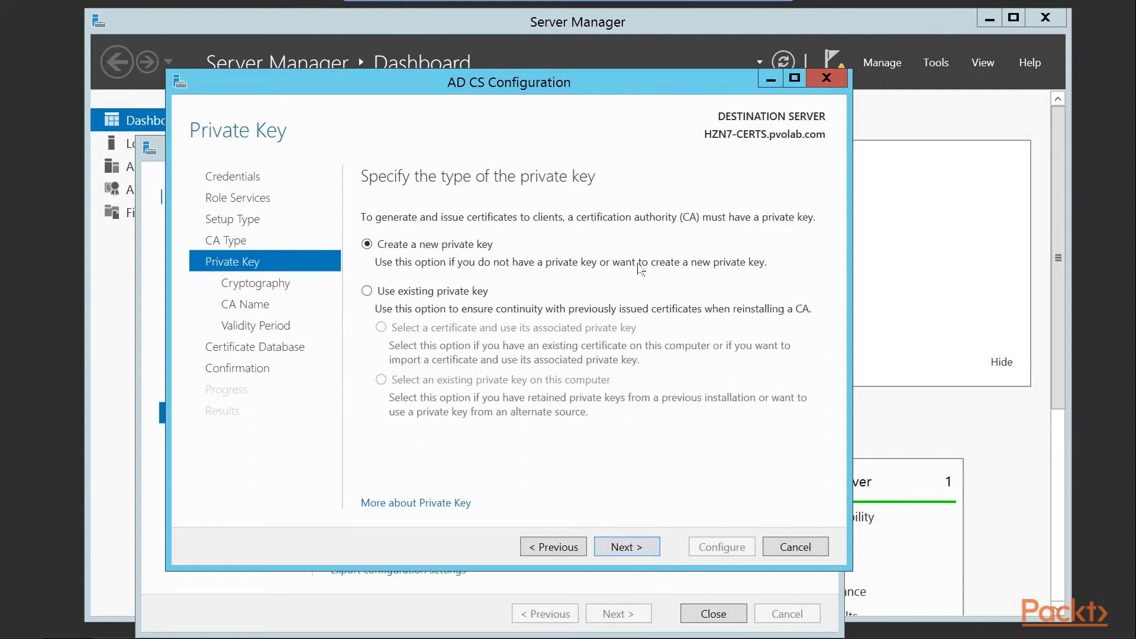
{"action": "left_click", "coordinate": [652, 553]}
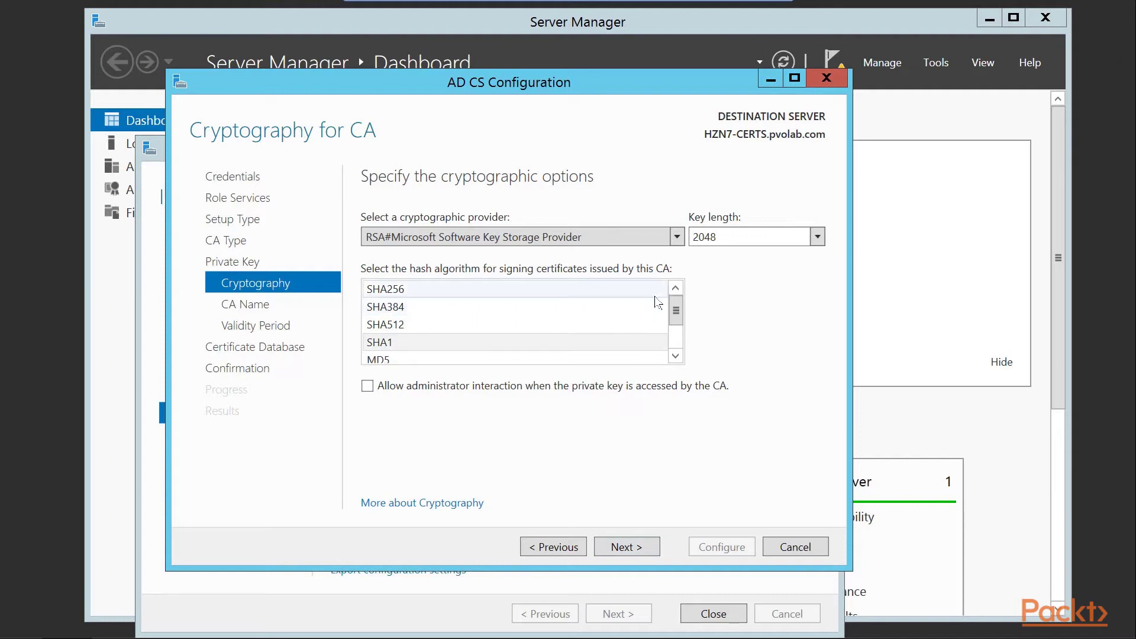
Step: Set the hash algorithm to SHA256, keeping the RSA#Microsoft Software Key Storage Provider and a 2048 key length
{"action": "left_click", "coordinate": [430, 289]}
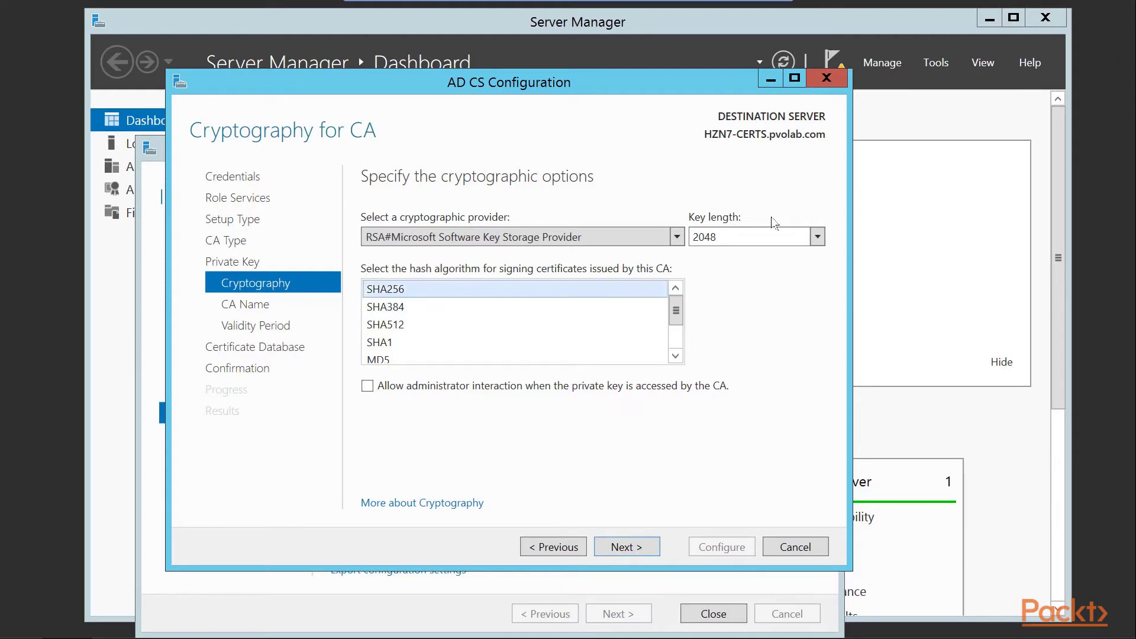
{"action": "left_click", "coordinate": [677, 238]}
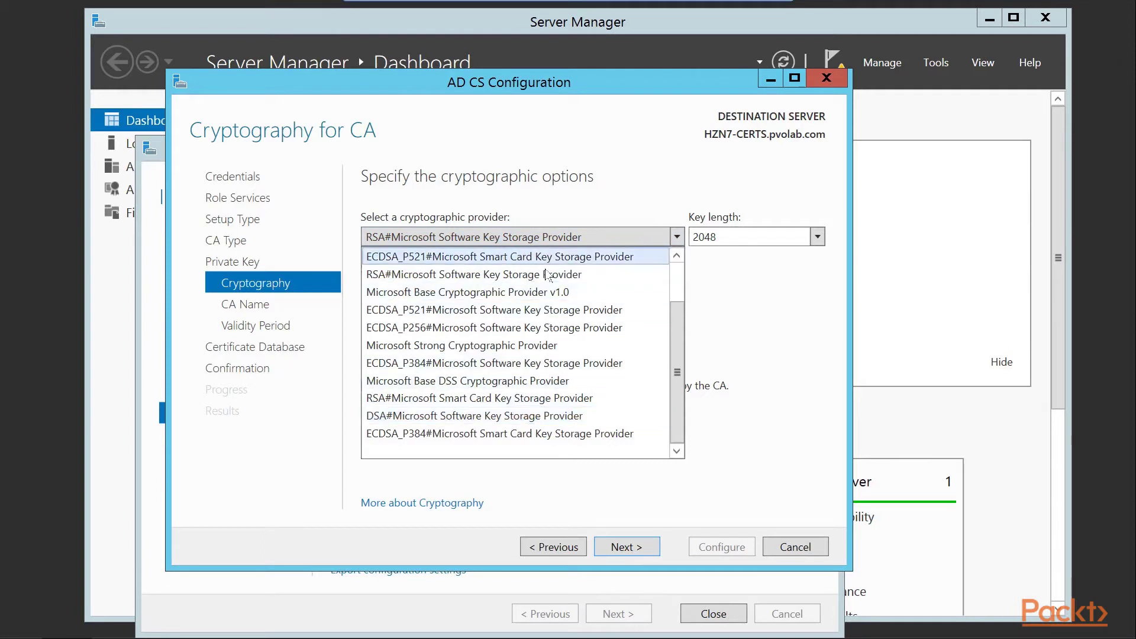
{"action": "left_click", "coordinate": [787, 285]}
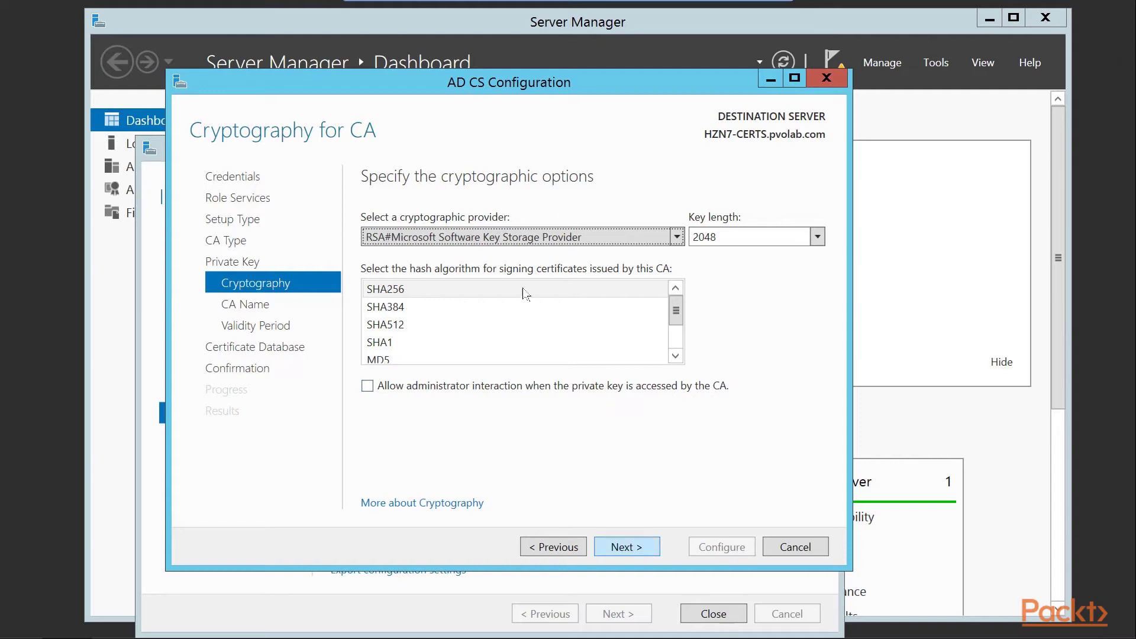
{"action": "left_click", "coordinate": [627, 540]}
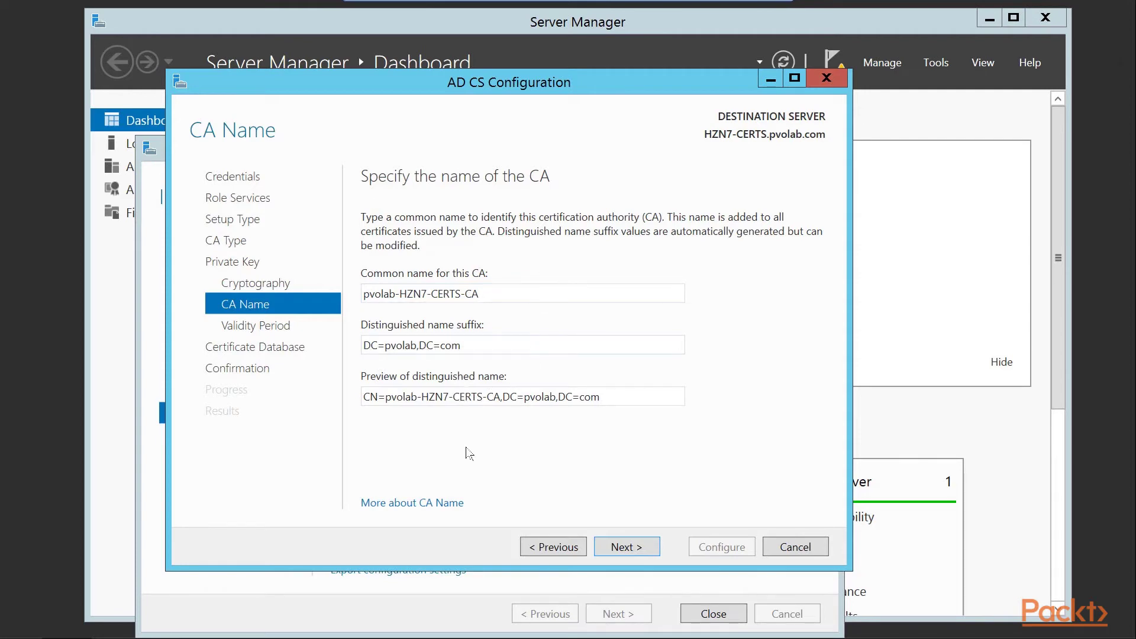
Step: Accept the common name pvolab-HZN7-CERTS-CA, overwriting the existing CA of that name, and keep a 5-year validity period
{"action": "left_click", "coordinate": [655, 552]}
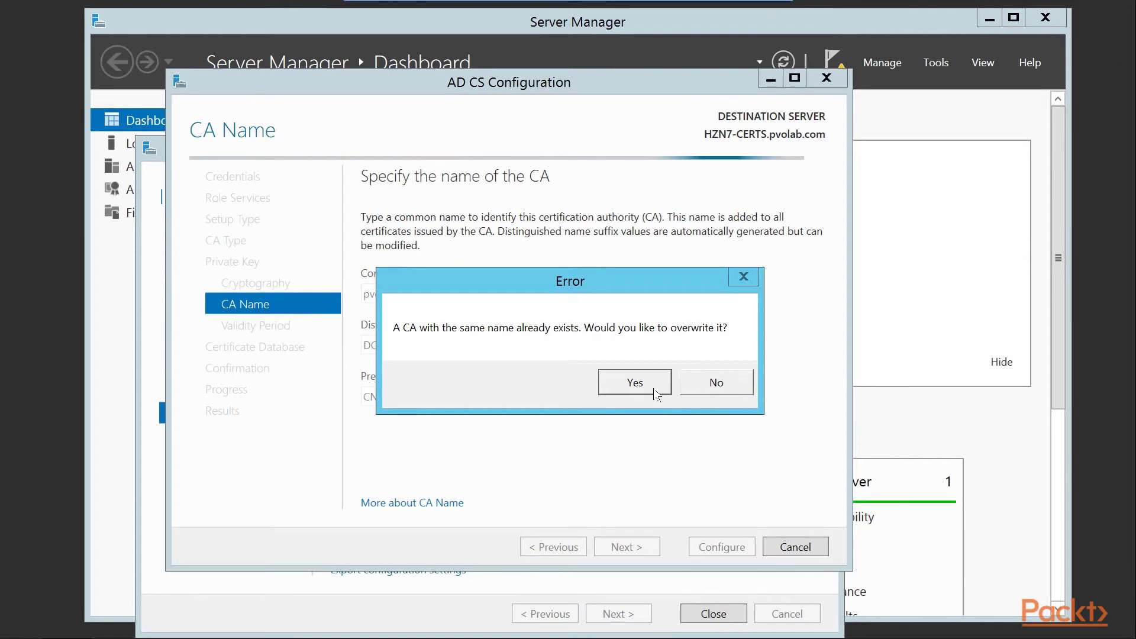
{"action": "left_click", "coordinate": [635, 383]}
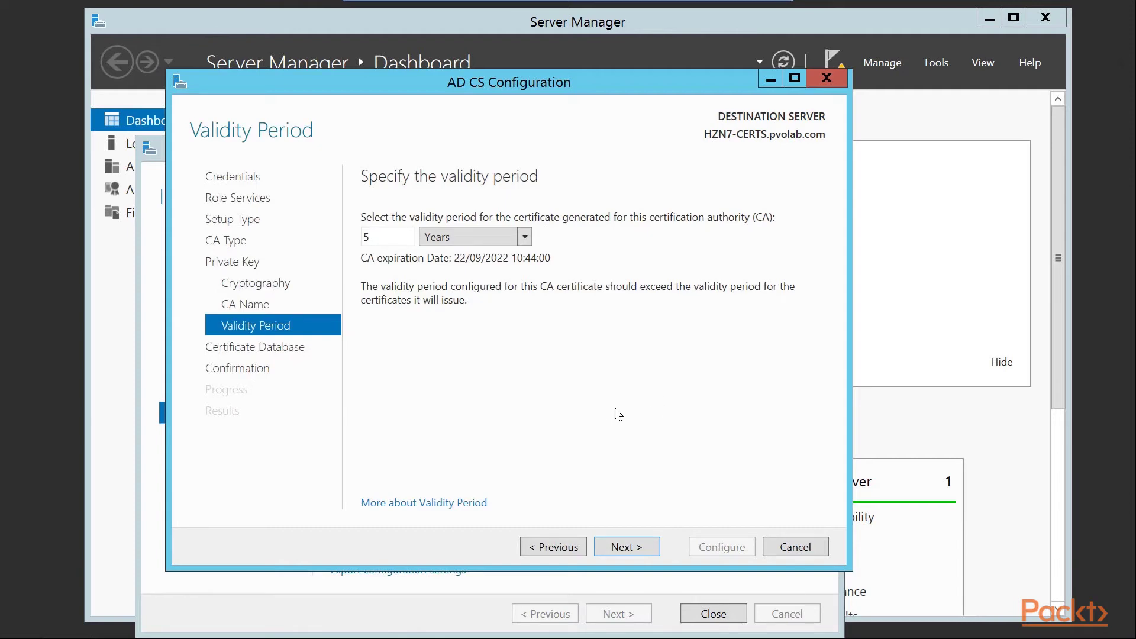
{"action": "left_click", "coordinate": [525, 238]}
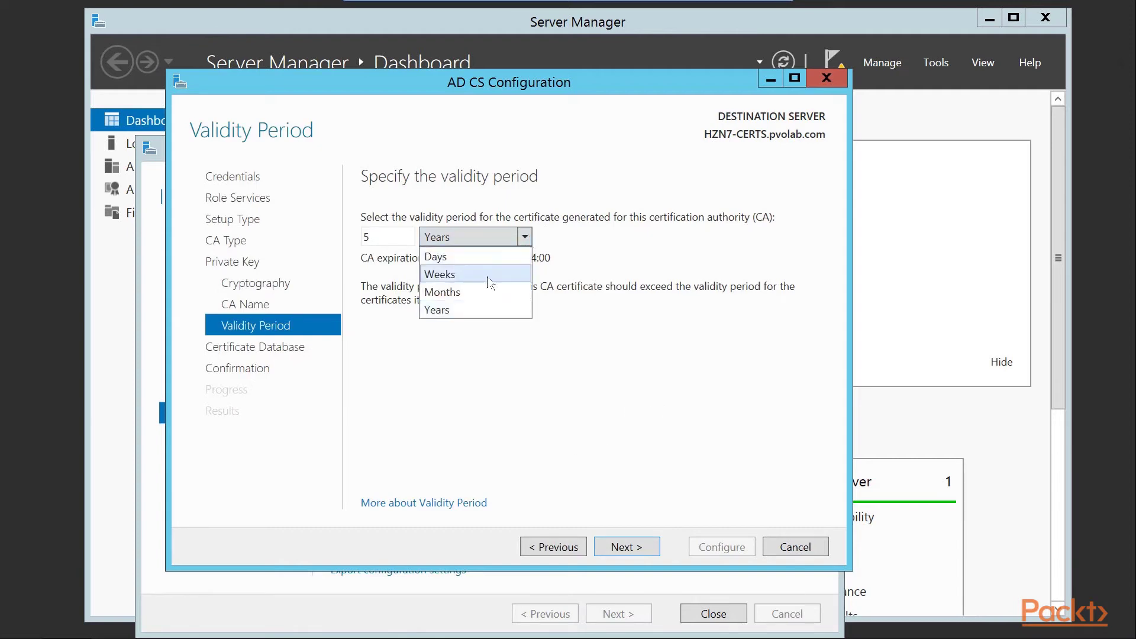
{"action": "left_click", "coordinate": [526, 238]}
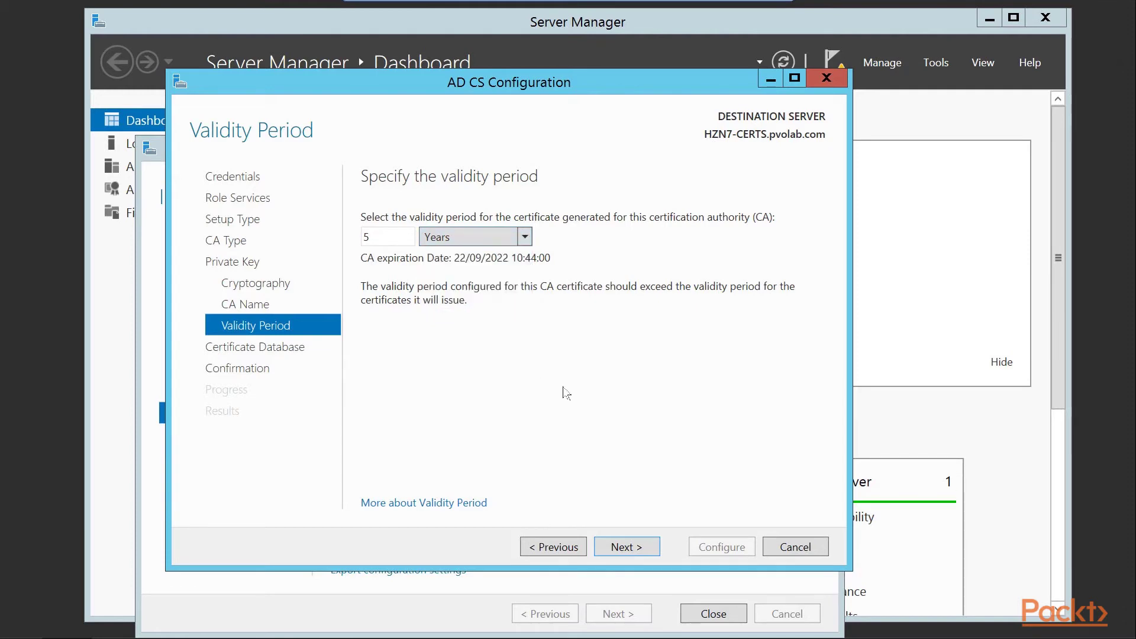
{"action": "left_click", "coordinate": [655, 548]}
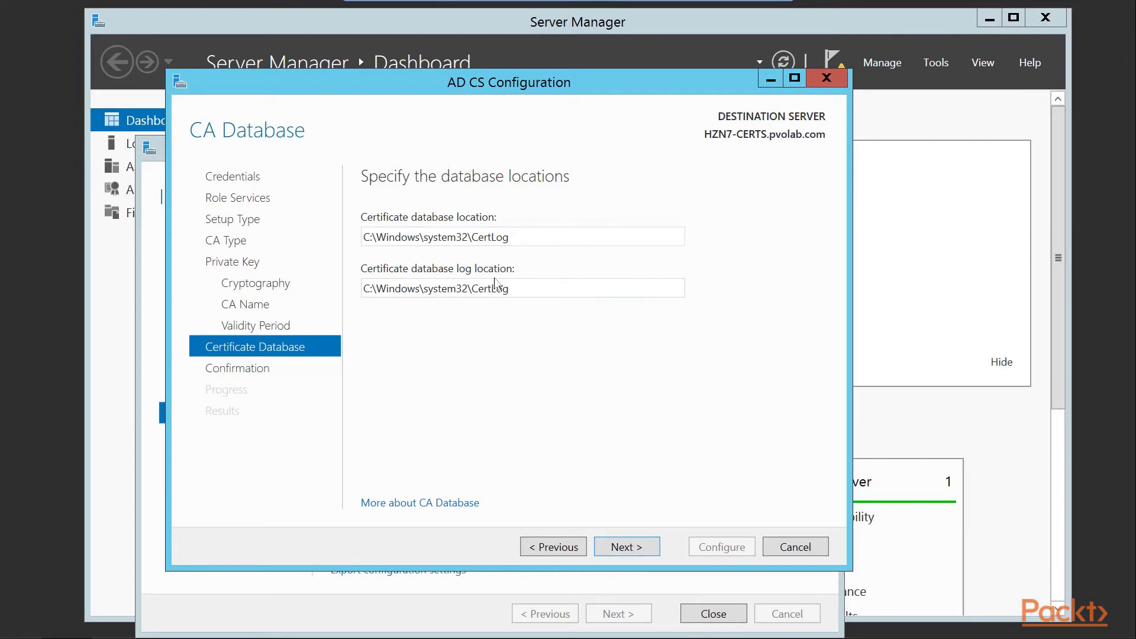
Step: Accept the default certificate database and log locations and apply the AD CS configuration
{"action": "left_click", "coordinate": [636, 550]}
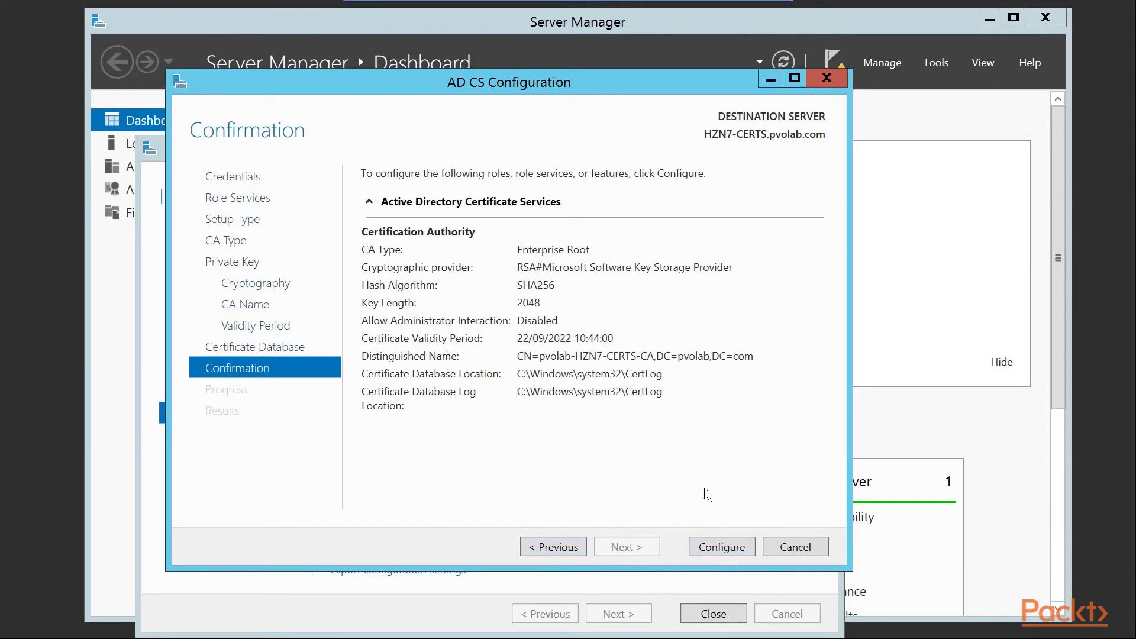
{"action": "left_click", "coordinate": [739, 553]}
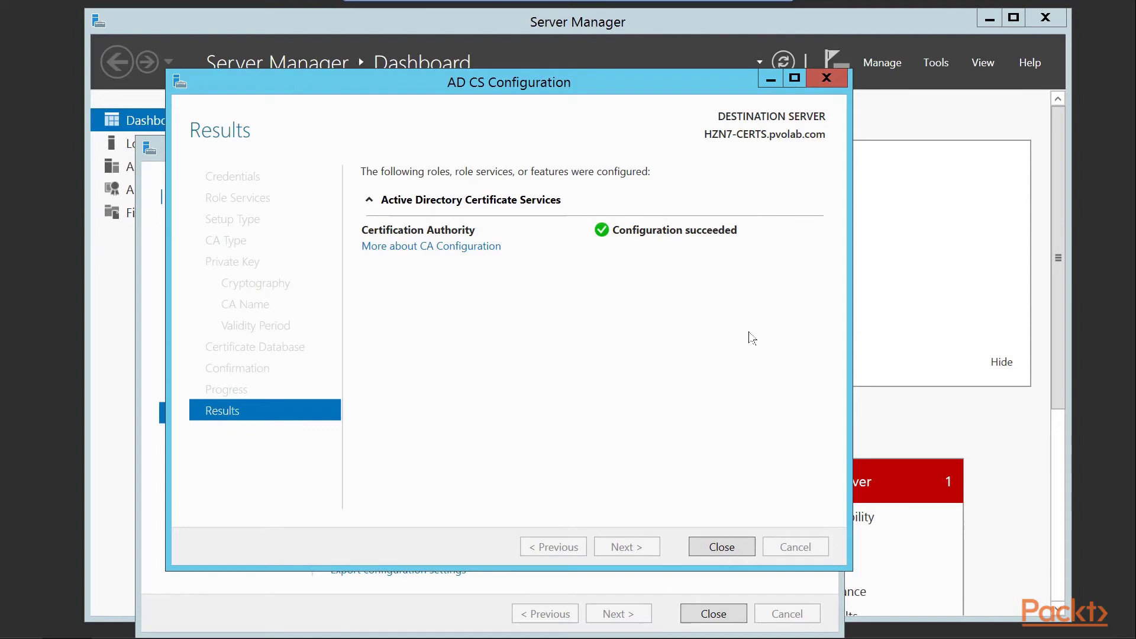
Step: Close both finished setup wizards and start the stopped Active Directory Certificate Services service on HZN7-CERTS
{"action": "left_click", "coordinate": [741, 551]}
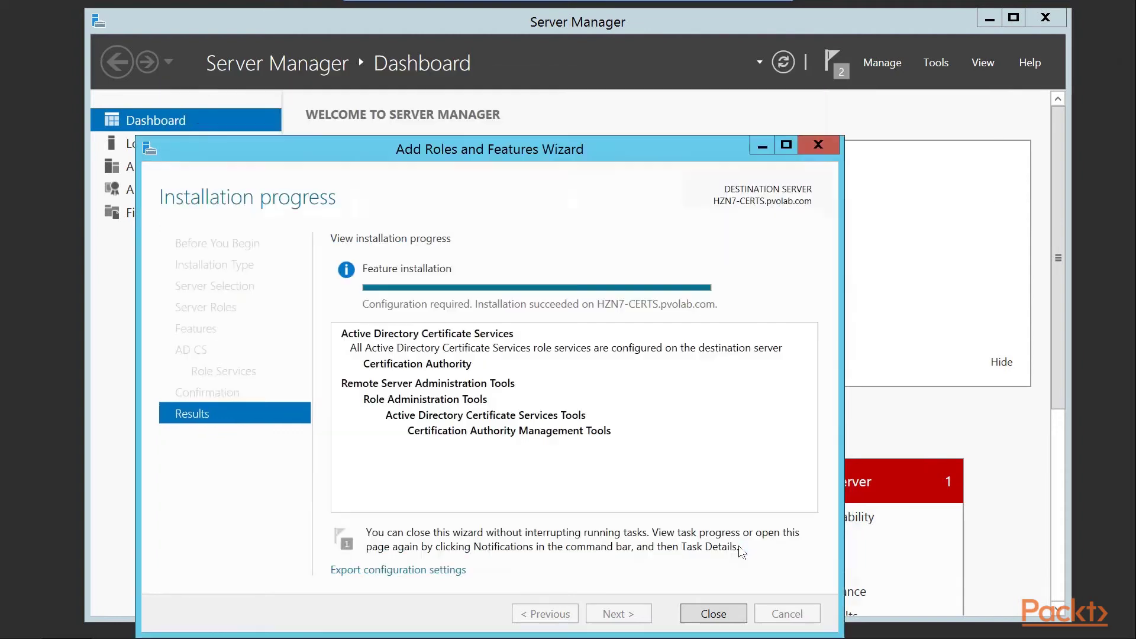
{"action": "left_click", "coordinate": [724, 616]}
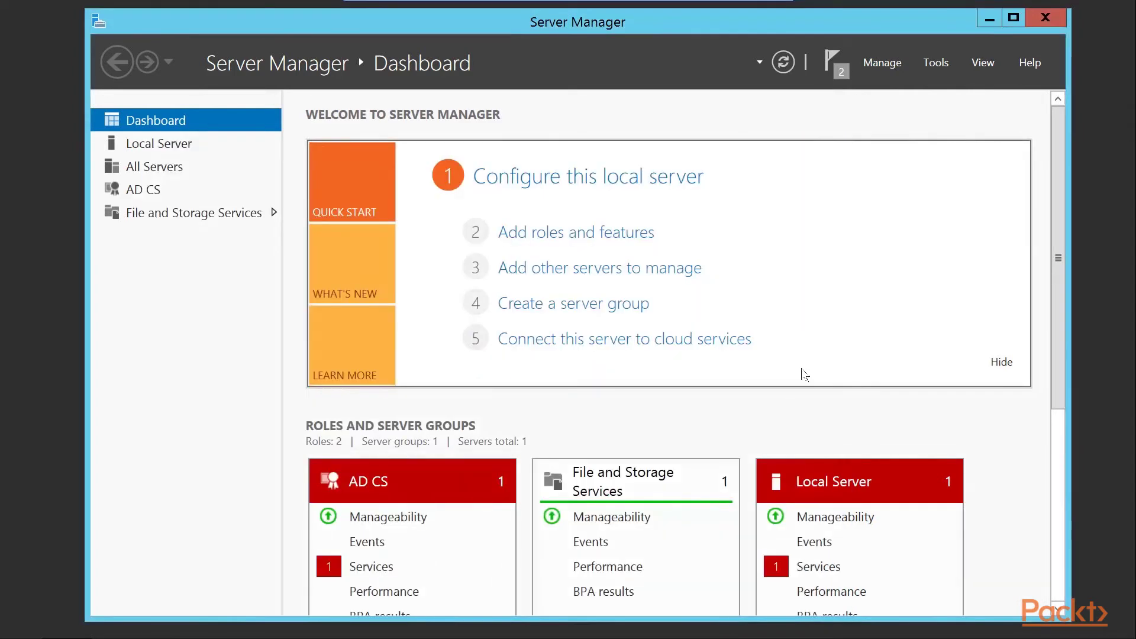
{"action": "left_click_drag", "start_coordinate": [1065, 212], "coordinate": [1072, 364]}
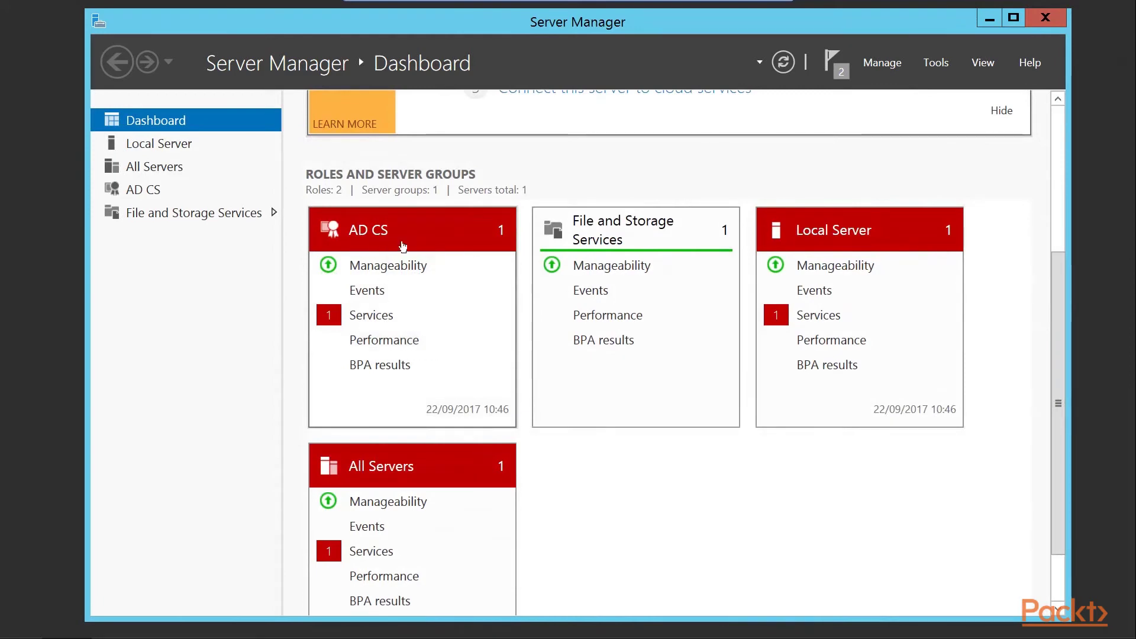
{"action": "left_click", "coordinate": [385, 329]}
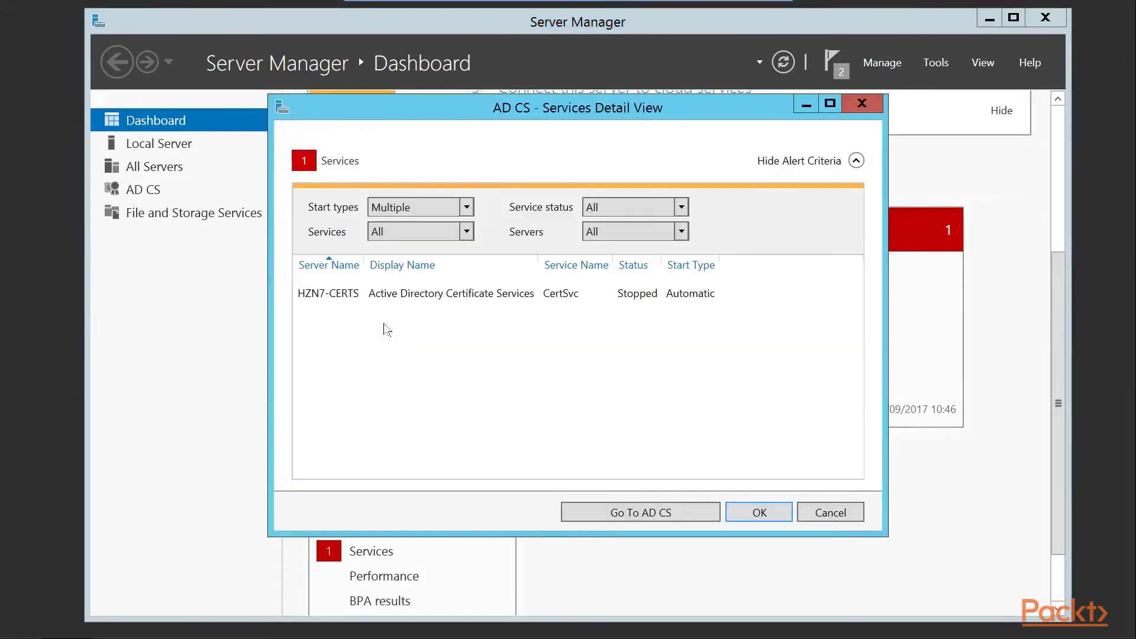
{"action": "left_click", "coordinate": [503, 300]}
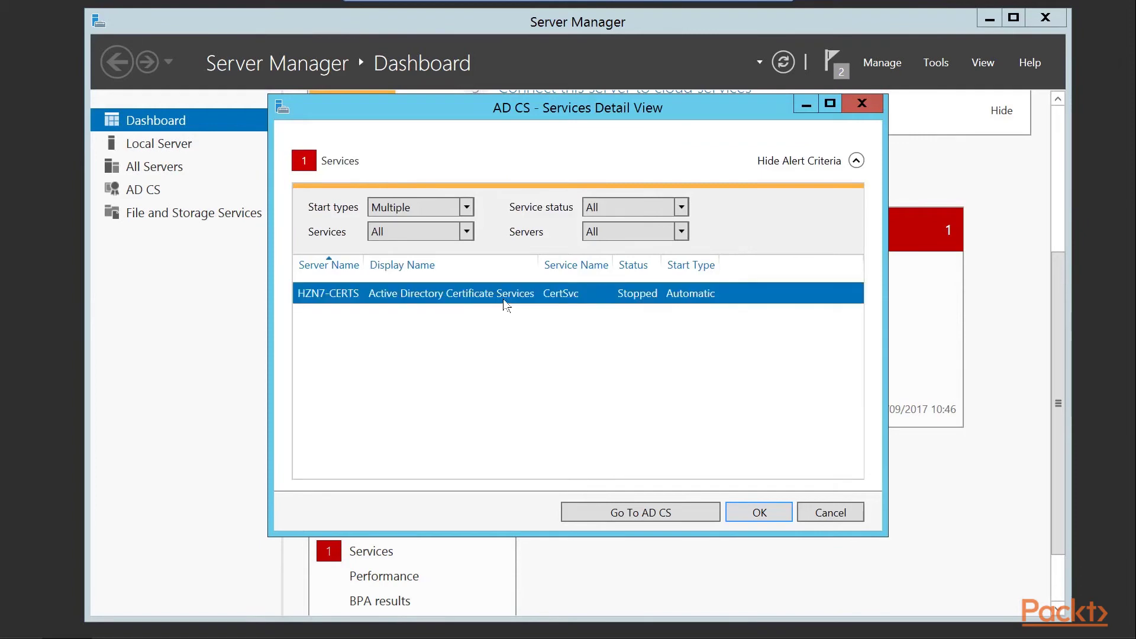
{"action": "right_click", "coordinate": [644, 299]}
{"action": "left_click", "coordinate": [678, 303]}
{"action": "left_click", "coordinate": [759, 513]}
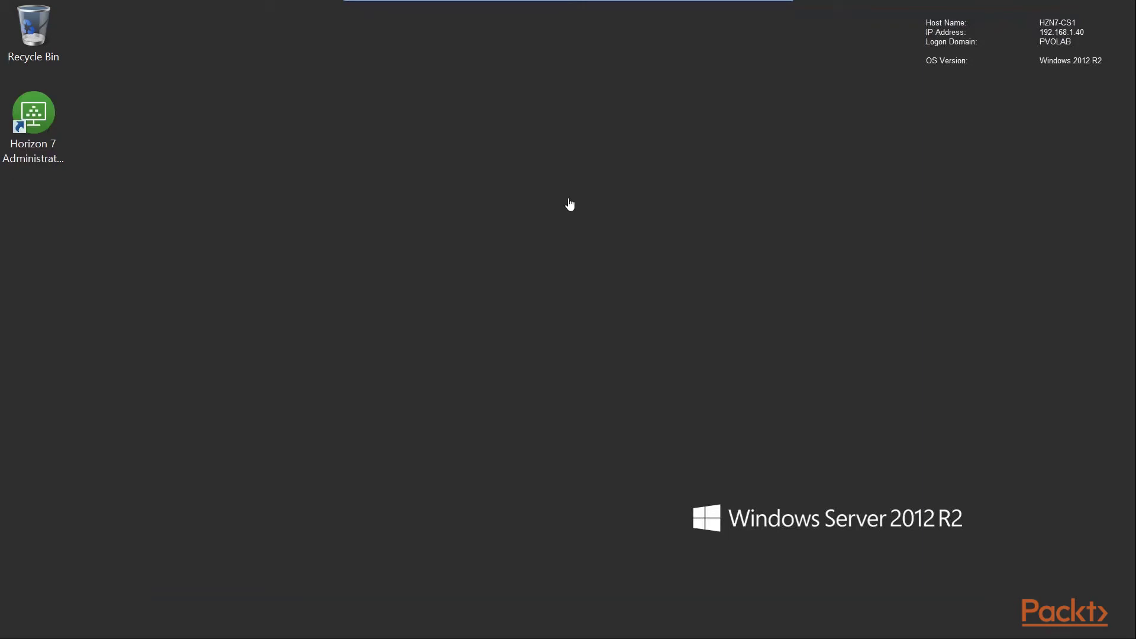
Step: Switch to the HZN7-CS1 server and open an empty Microsoft Management Console there
{"action": "mouse_move", "coordinate": [605, 4]}
{"action": "key", "text": "super+r"}
{"action": "key", "text": "Return"}
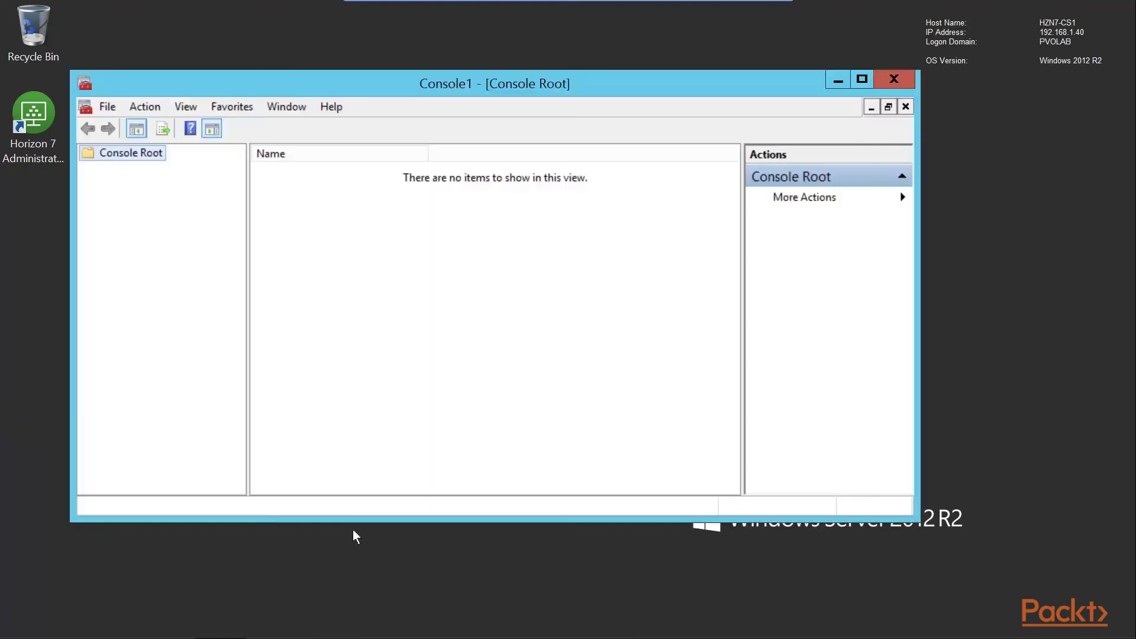
{"action": "left_click_drag", "start_coordinate": [314, 80], "coordinate": [374, 98]}
Step: Add the Certificates snap-in for the computer account to the console, managing the local computer
{"action": "left_click", "coordinate": [168, 124]}
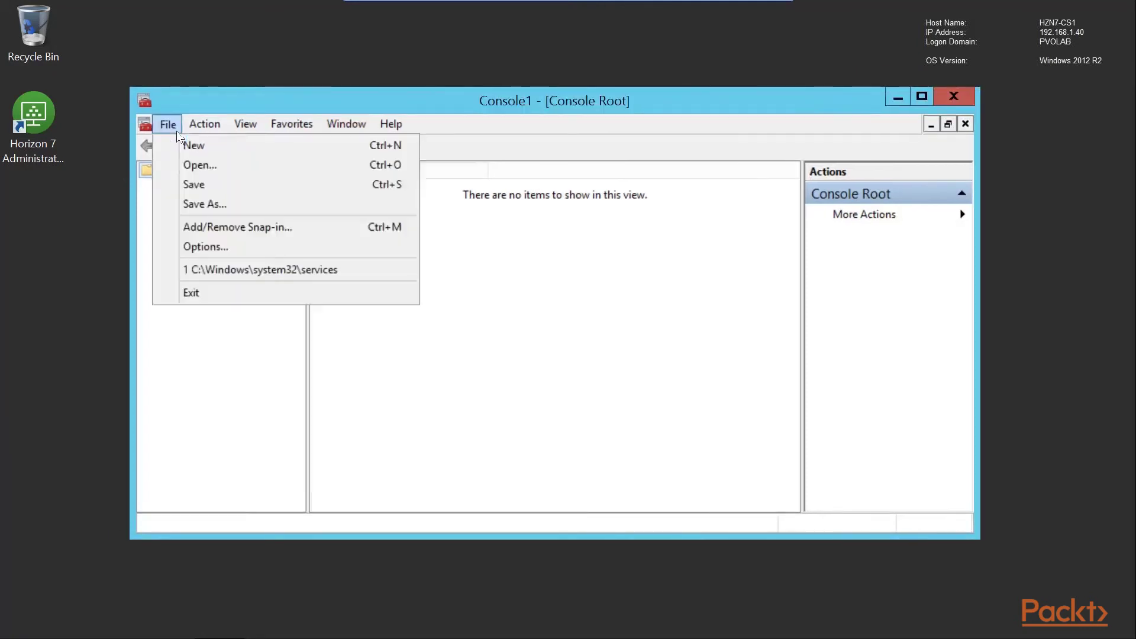
{"action": "left_click", "coordinate": [238, 232]}
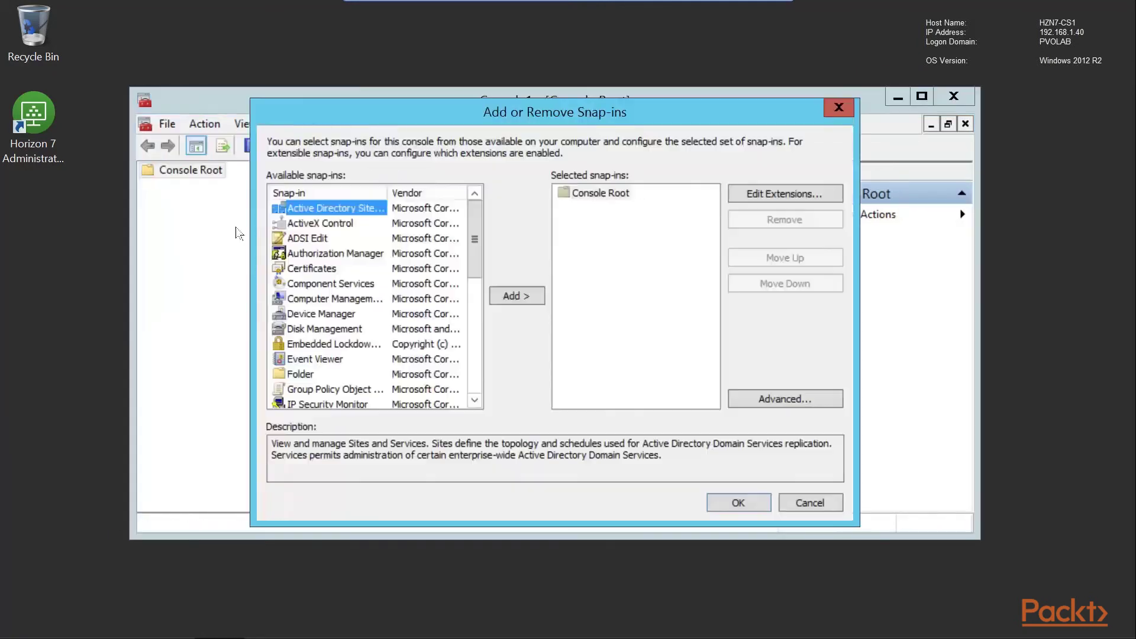
{"action": "left_click", "coordinate": [337, 272]}
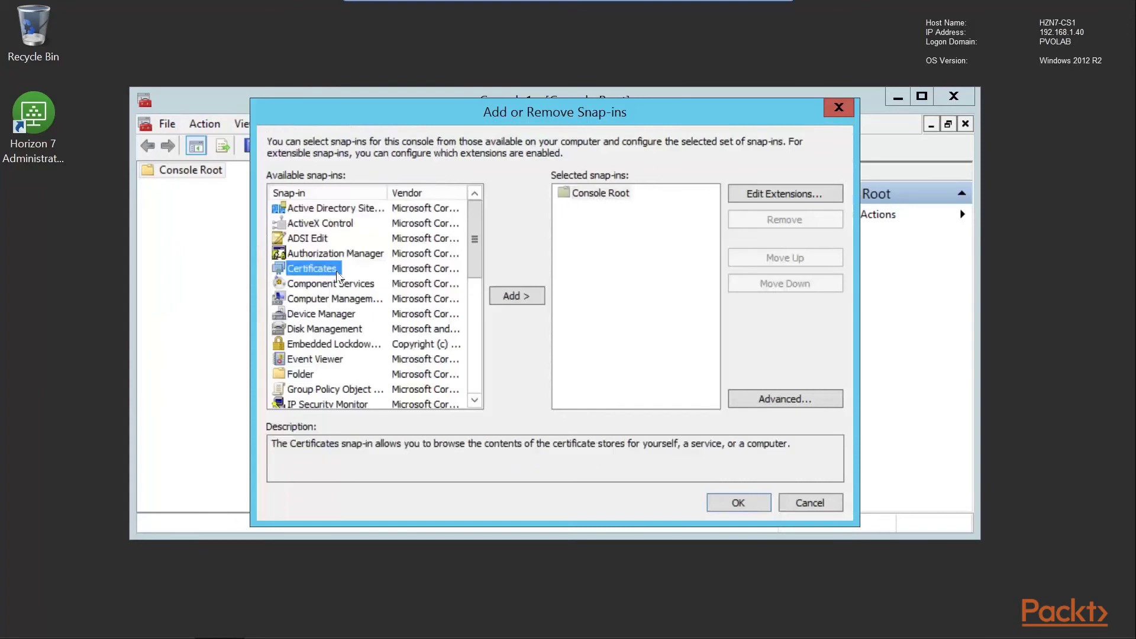
{"action": "left_click", "coordinate": [515, 298]}
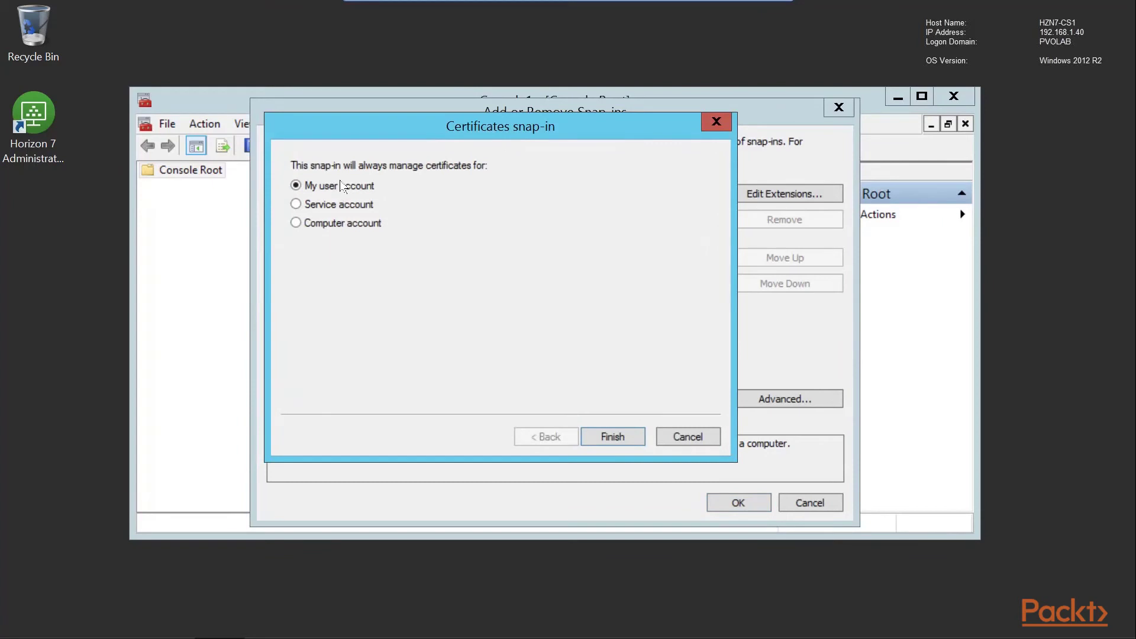
{"action": "left_click", "coordinate": [304, 226]}
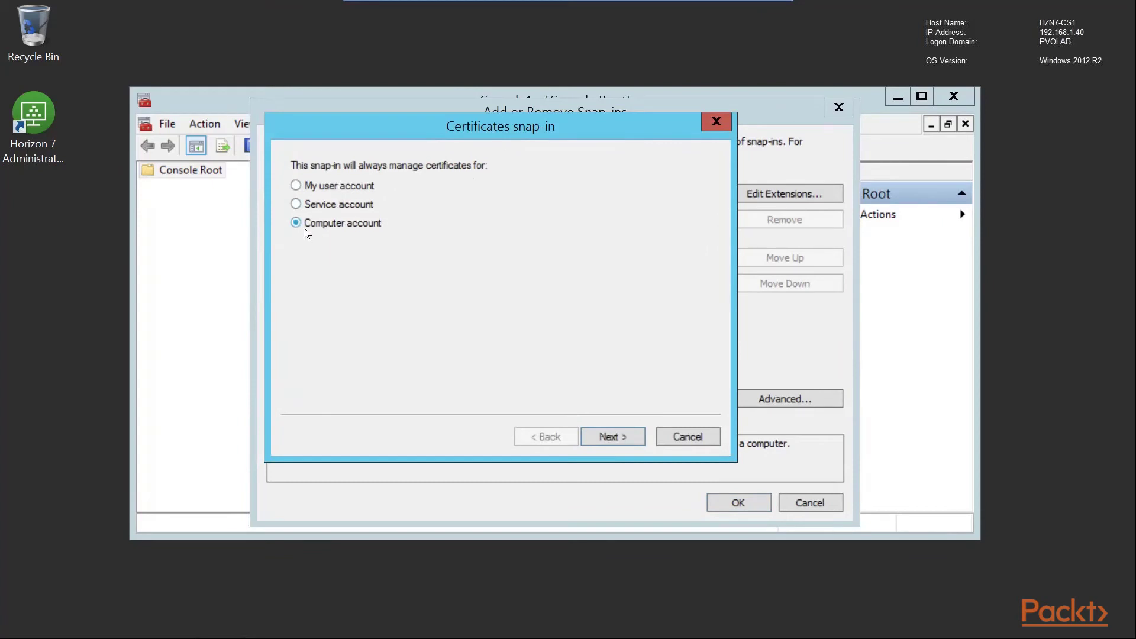
{"action": "left_click", "coordinate": [613, 438]}
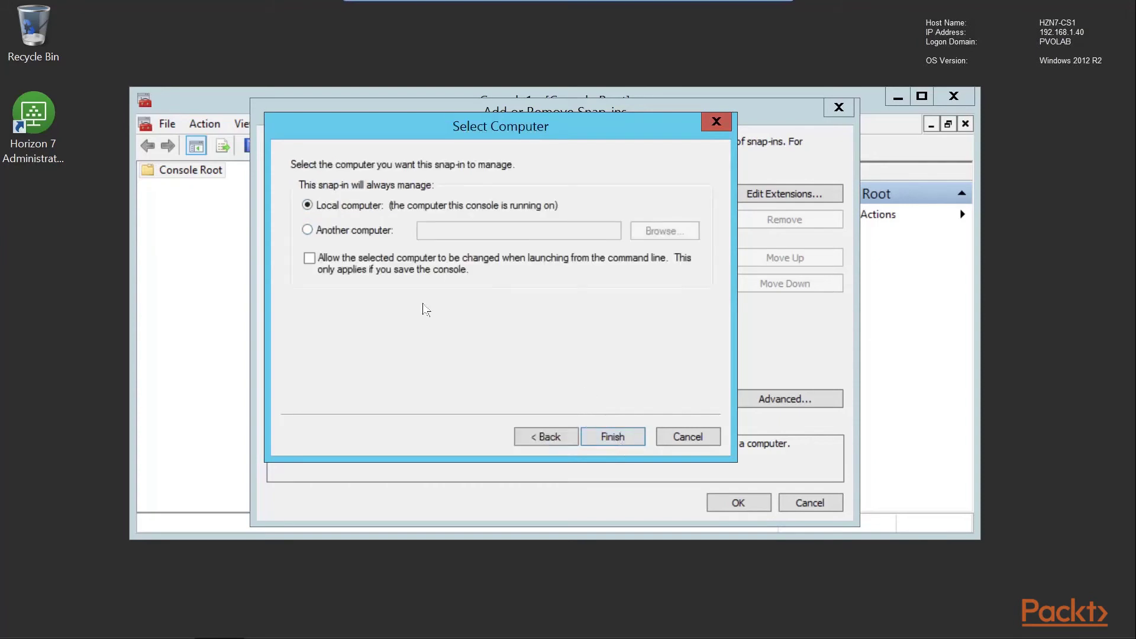
{"action": "left_click", "coordinate": [613, 438]}
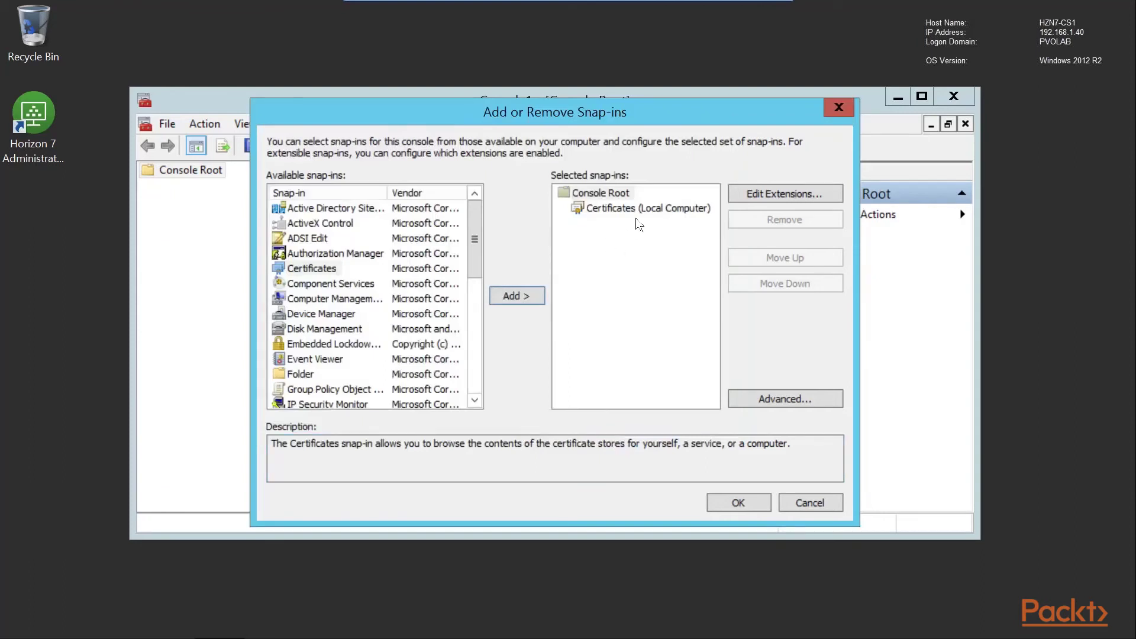
{"action": "left_click", "coordinate": [739, 504]}
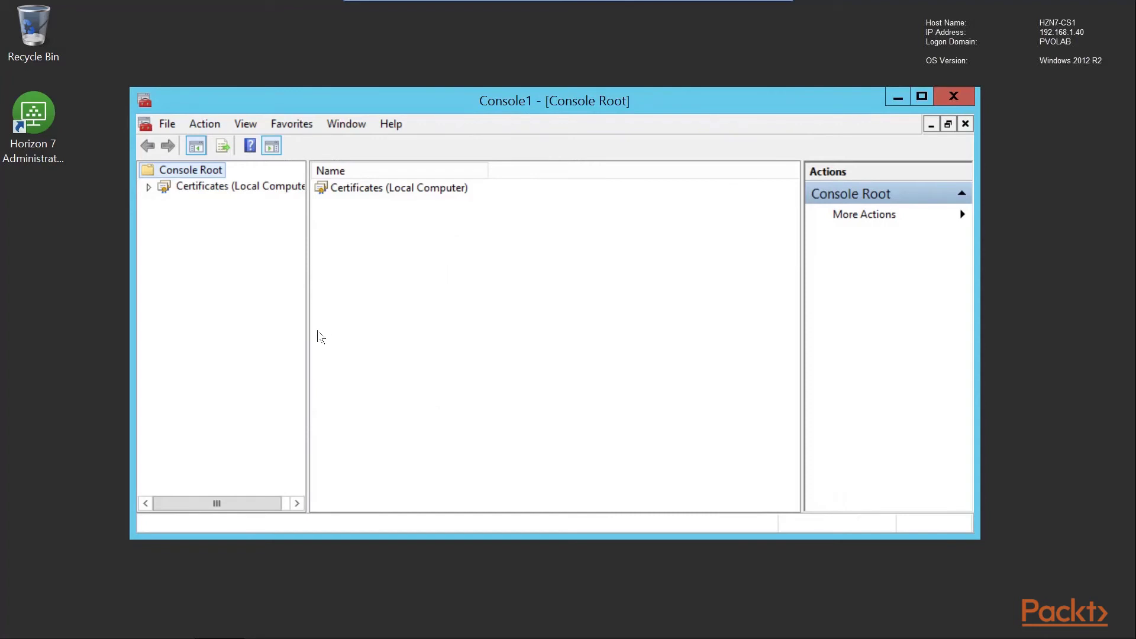
Step: Start a new certificate request in the local computer's Personal store using the Active Directory Enrollment Policy
{"action": "left_click_drag", "start_coordinate": [316, 337], "coordinate": [379, 337]}
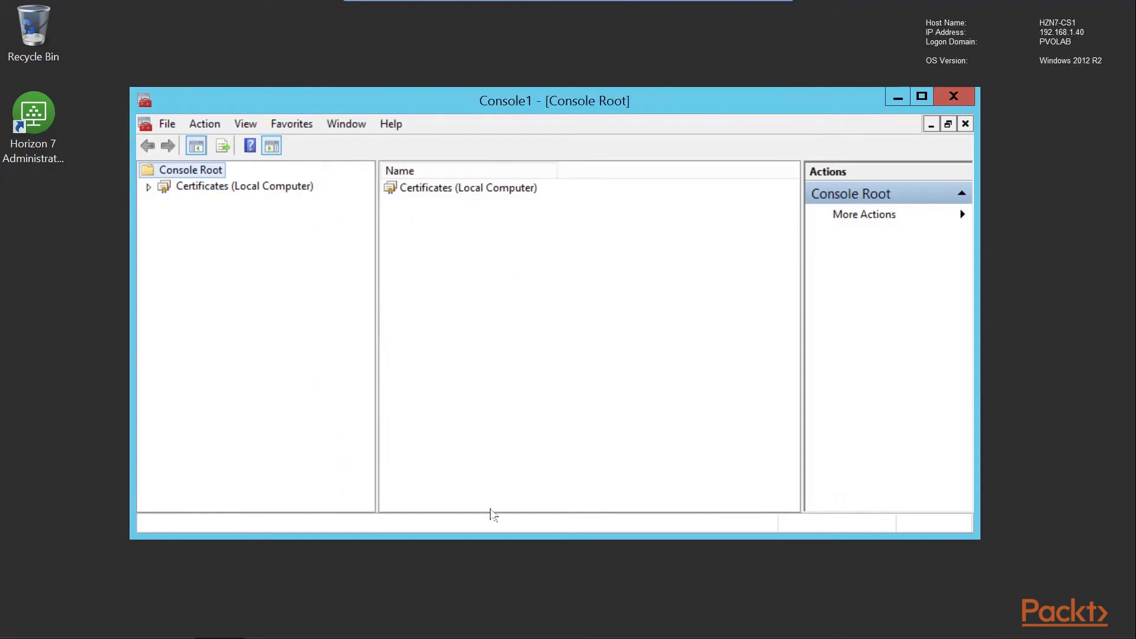
{"action": "left_click_drag", "start_coordinate": [494, 542], "coordinate": [488, 595]}
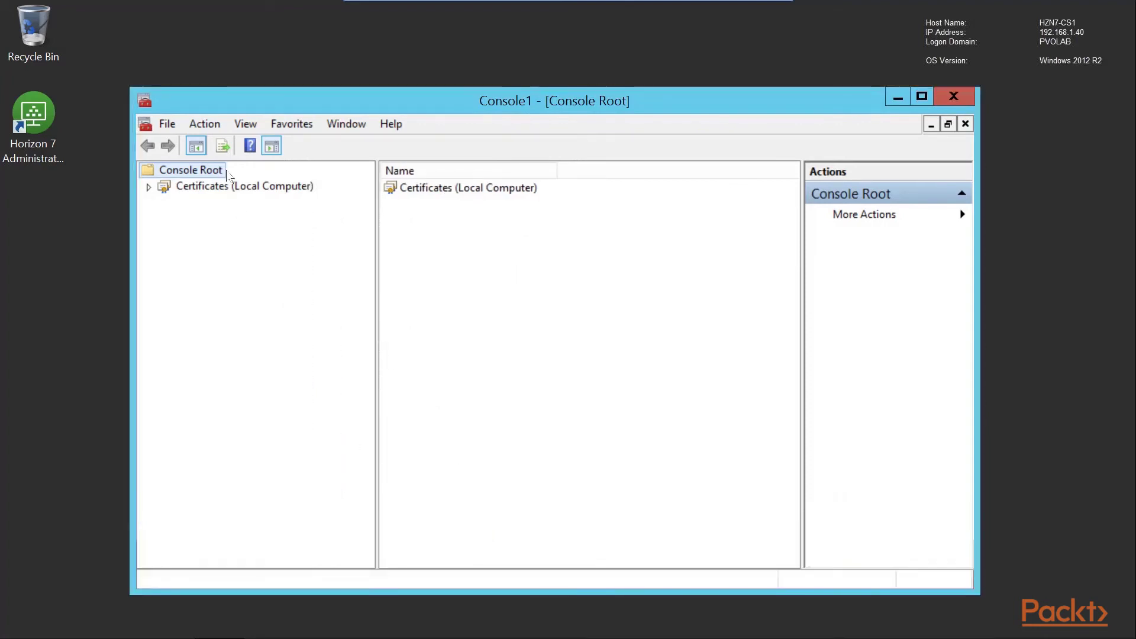
{"action": "left_click", "coordinate": [151, 188]}
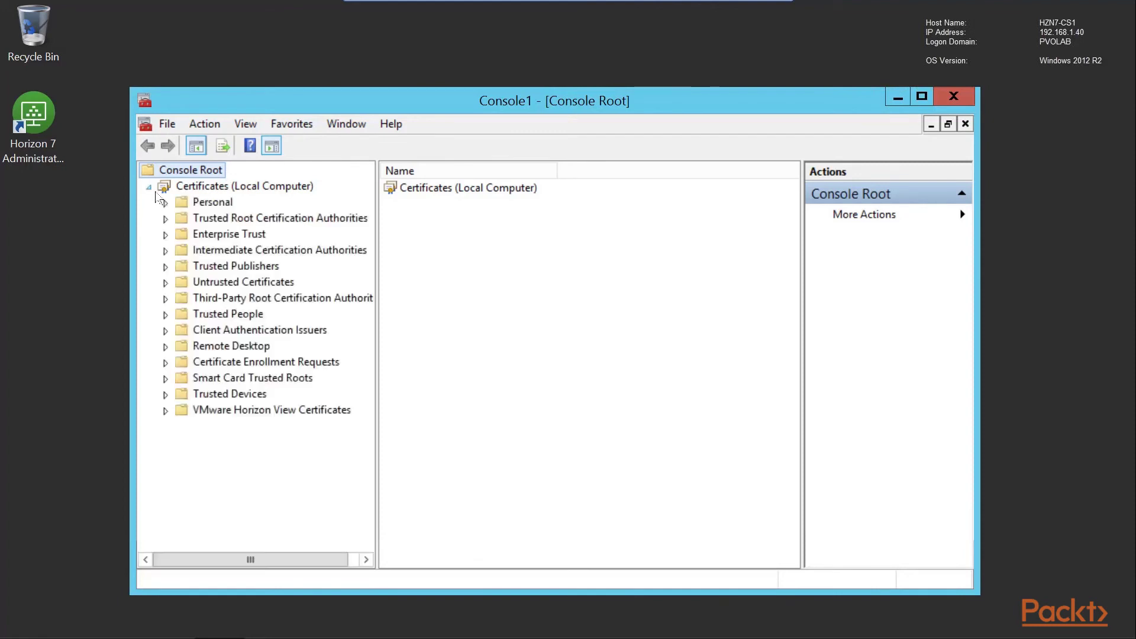
{"action": "right_click", "coordinate": [221, 210]}
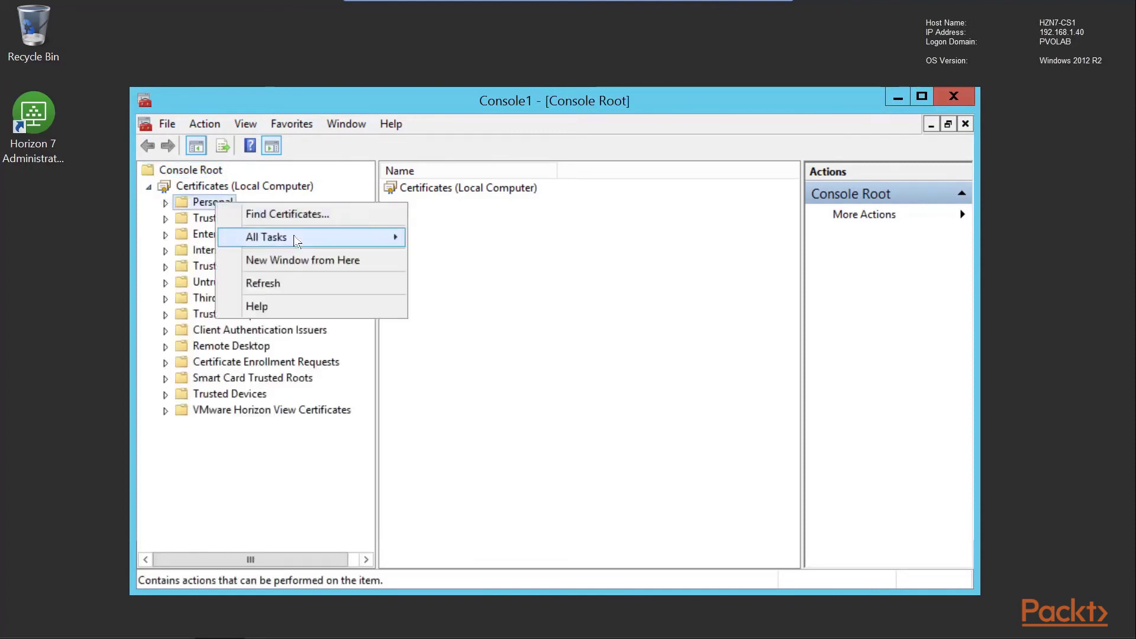
{"action": "mouse_move", "coordinate": [297, 240]}
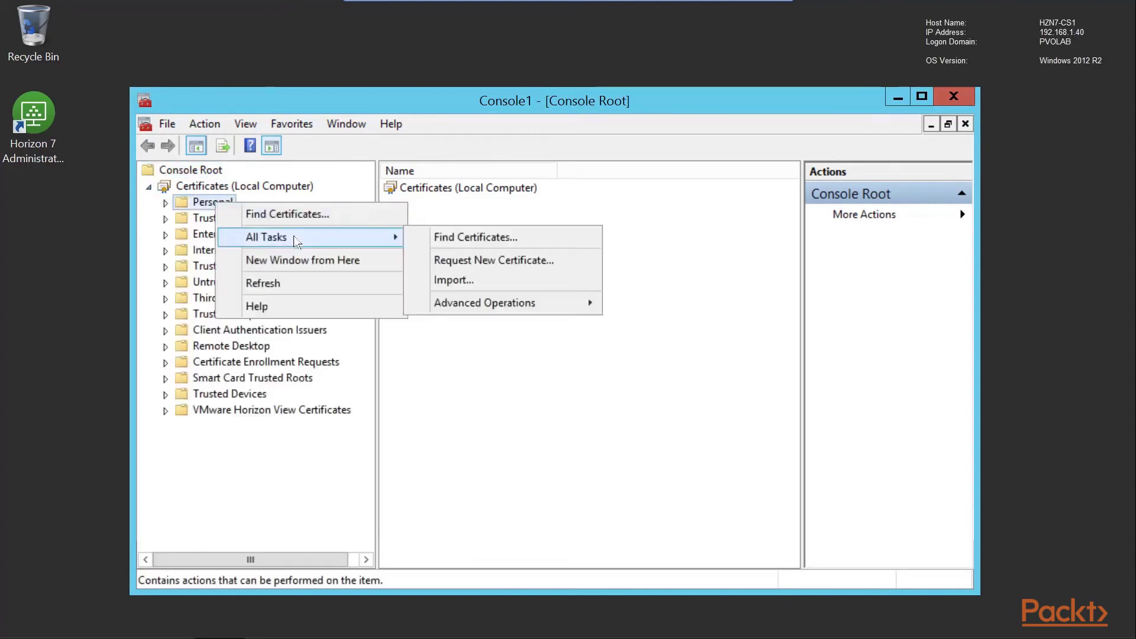
{"action": "left_click", "coordinate": [483, 271]}
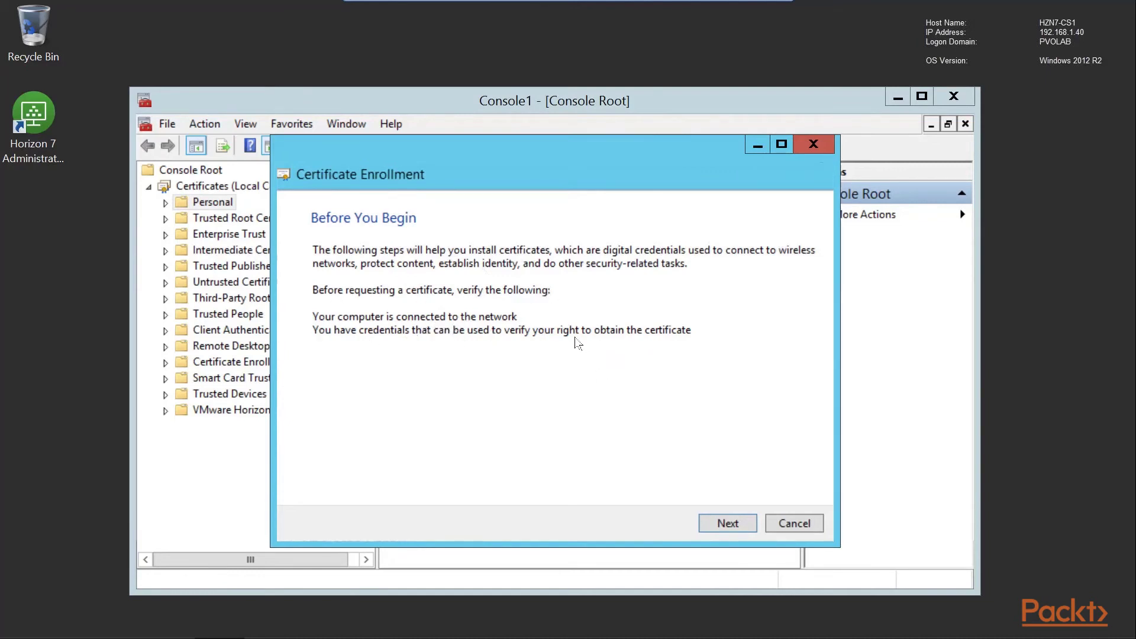
{"action": "left_click", "coordinate": [744, 526]}
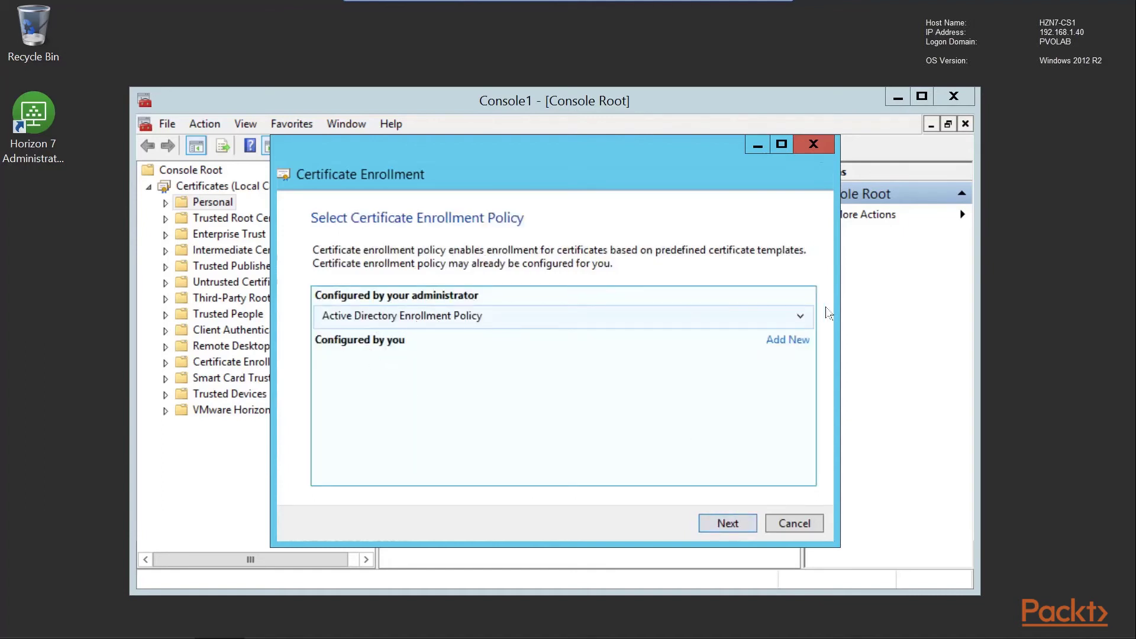
{"action": "left_click", "coordinate": [800, 316]}
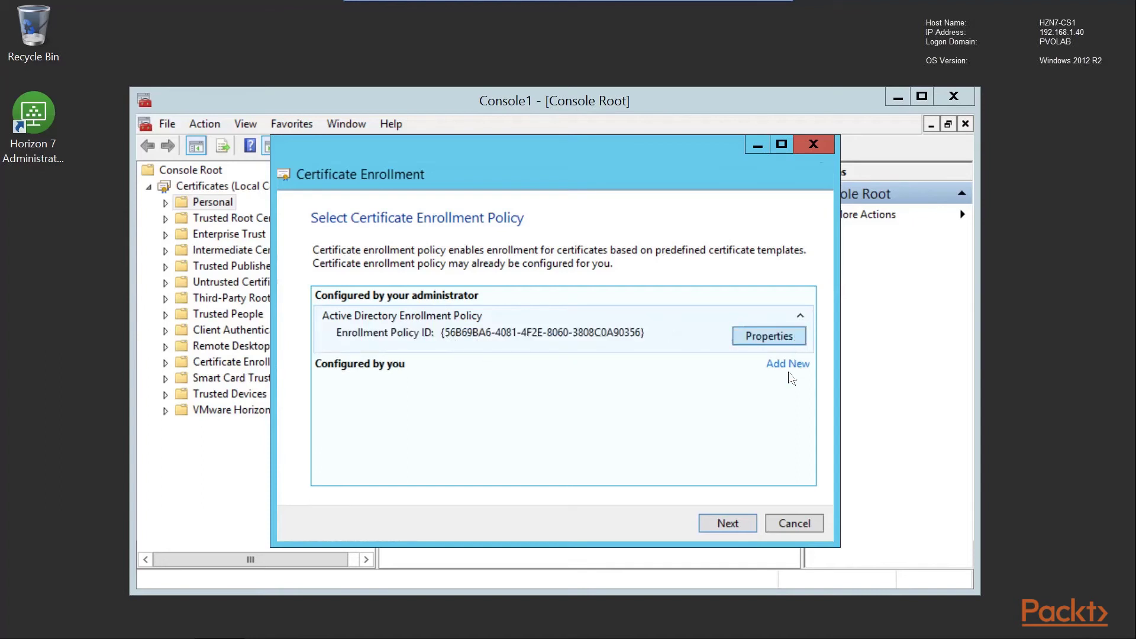
{"action": "left_click", "coordinate": [744, 529]}
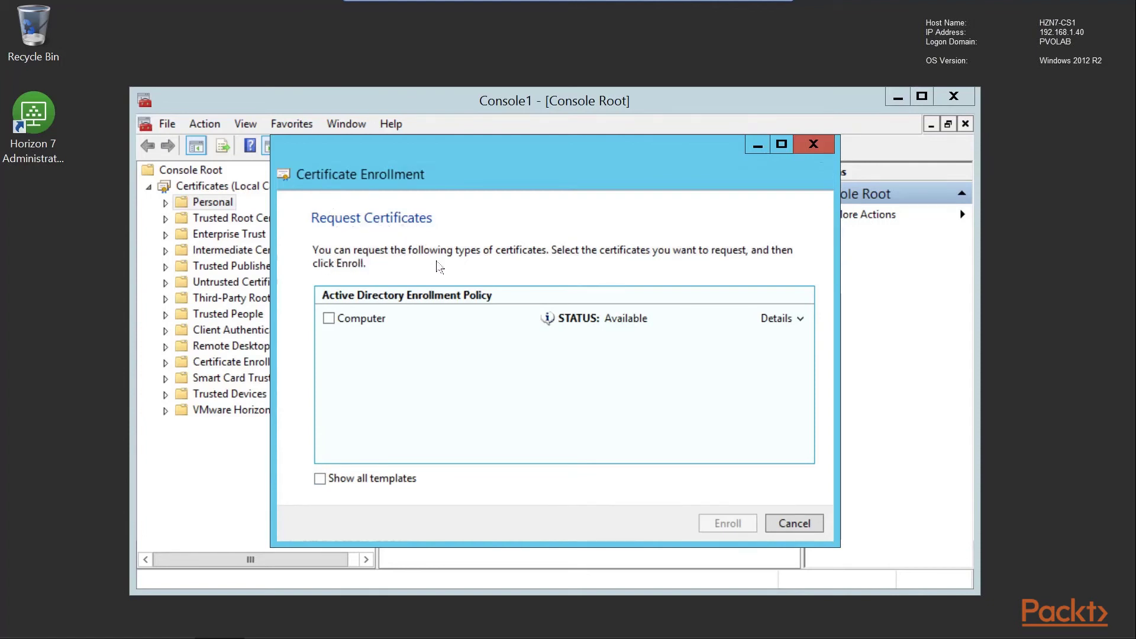
Step: Select the Computer certificate and add the Full DN subject name dc=pvolab, dc=com in its properties
{"action": "left_click", "coordinate": [330, 320]}
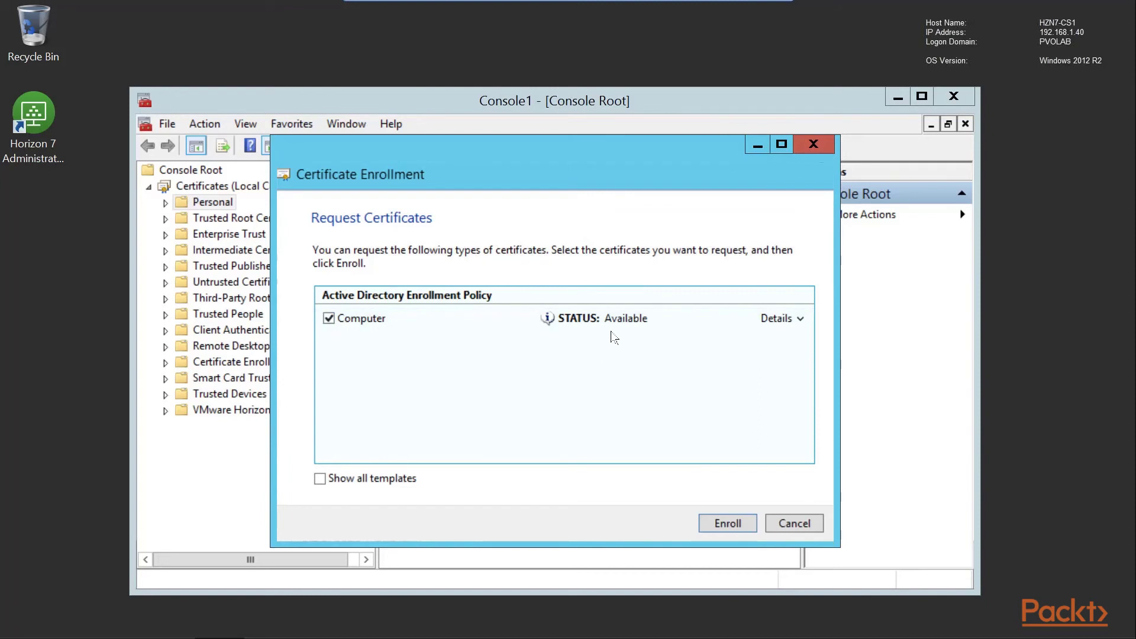
{"action": "left_click", "coordinate": [800, 319]}
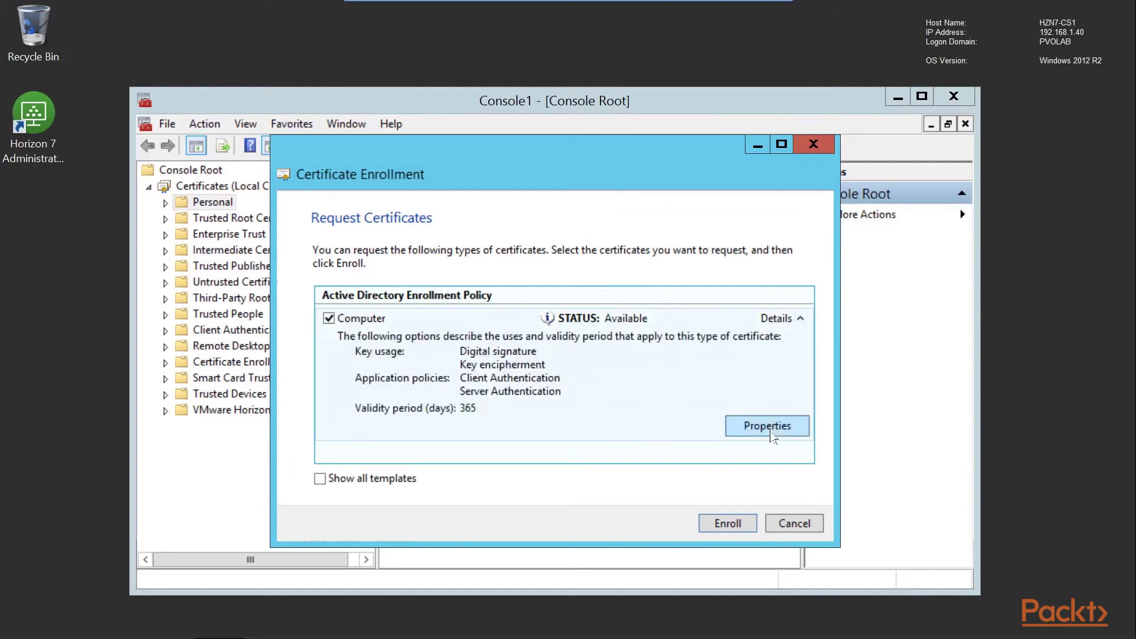
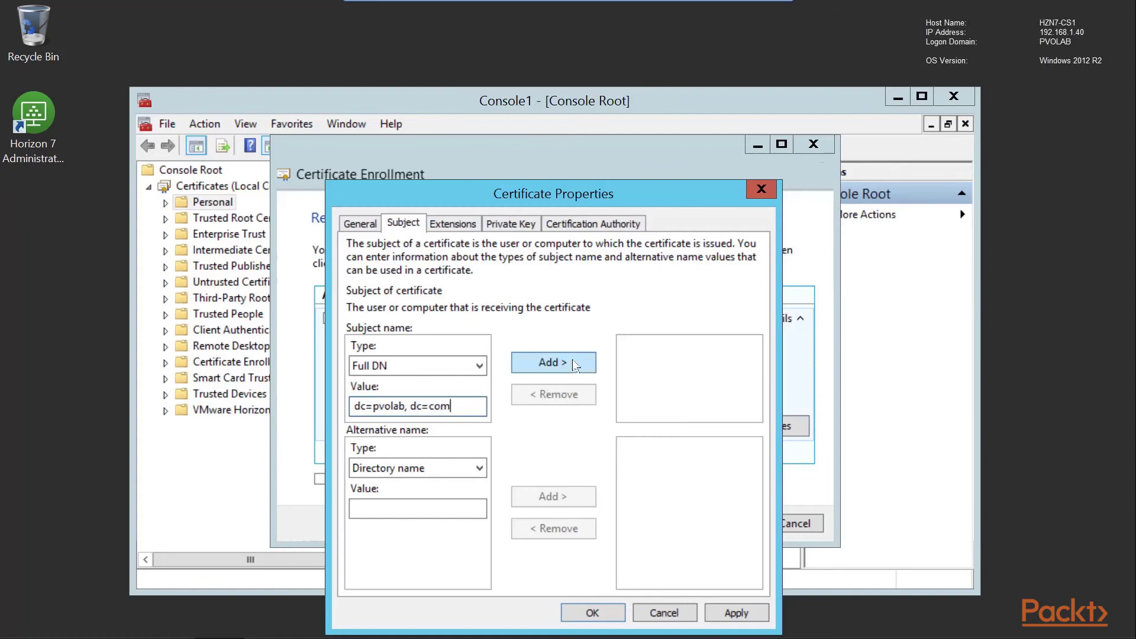
{"action": "left_click", "coordinate": [573, 360]}
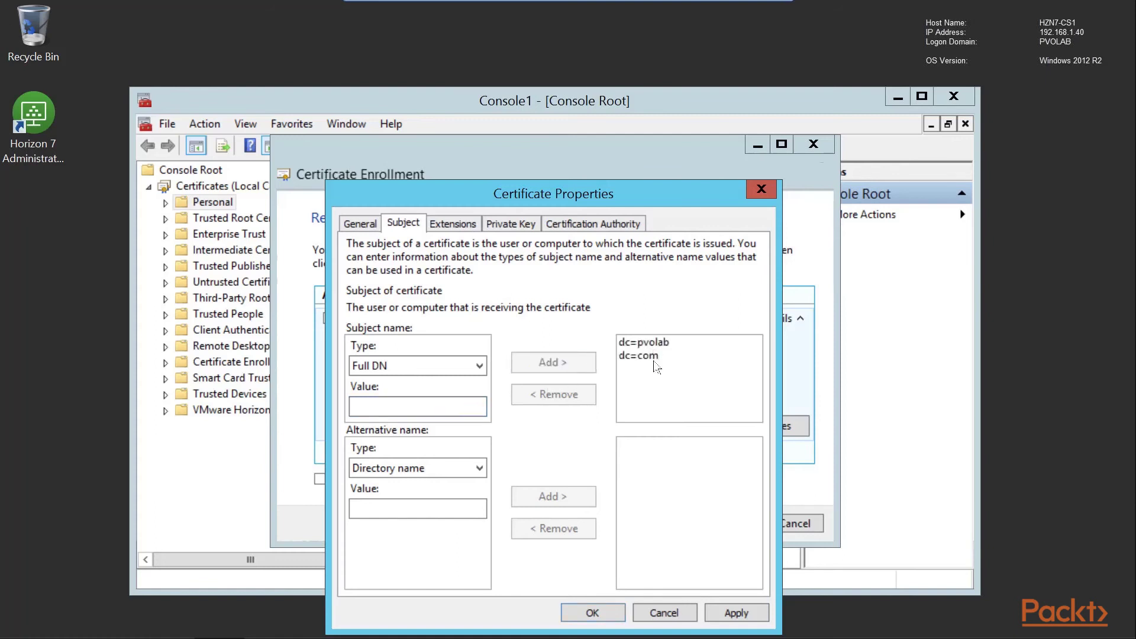
Step: Make the certificate's private key exportable, keeping the key size at 2048
{"action": "left_click", "coordinate": [474, 228]}
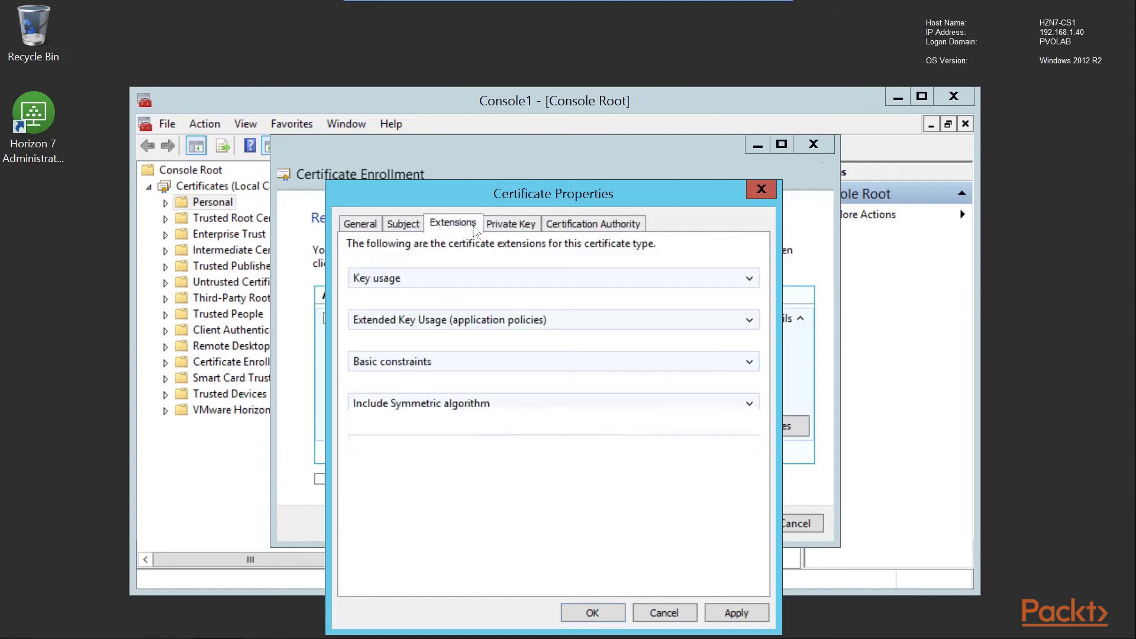
{"action": "left_click", "coordinate": [513, 233]}
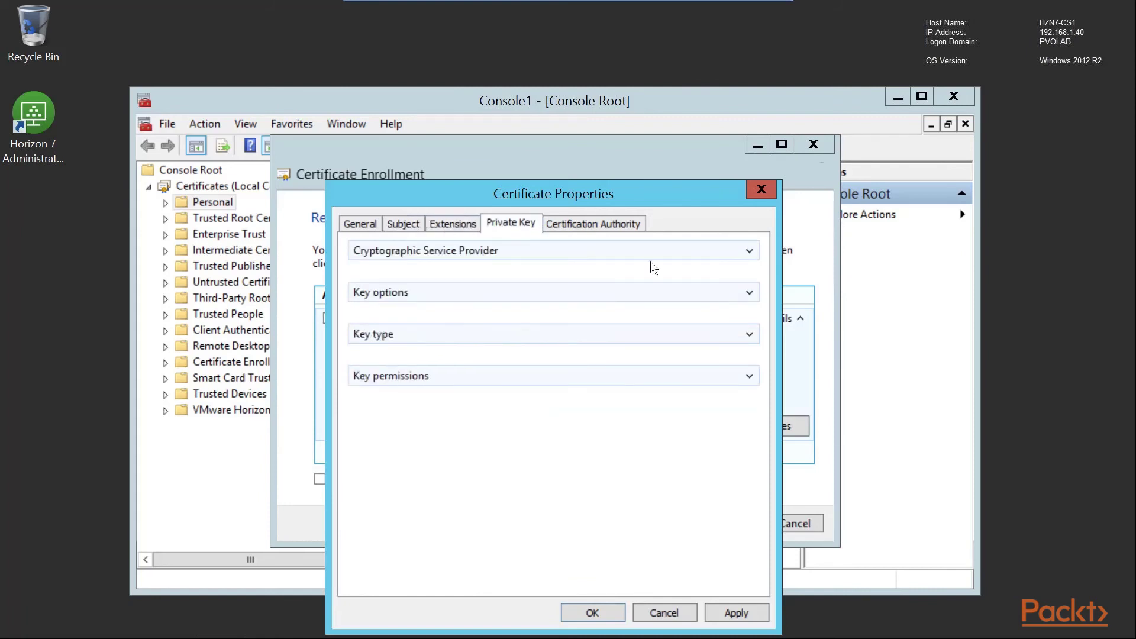
{"action": "left_click", "coordinate": [749, 293]}
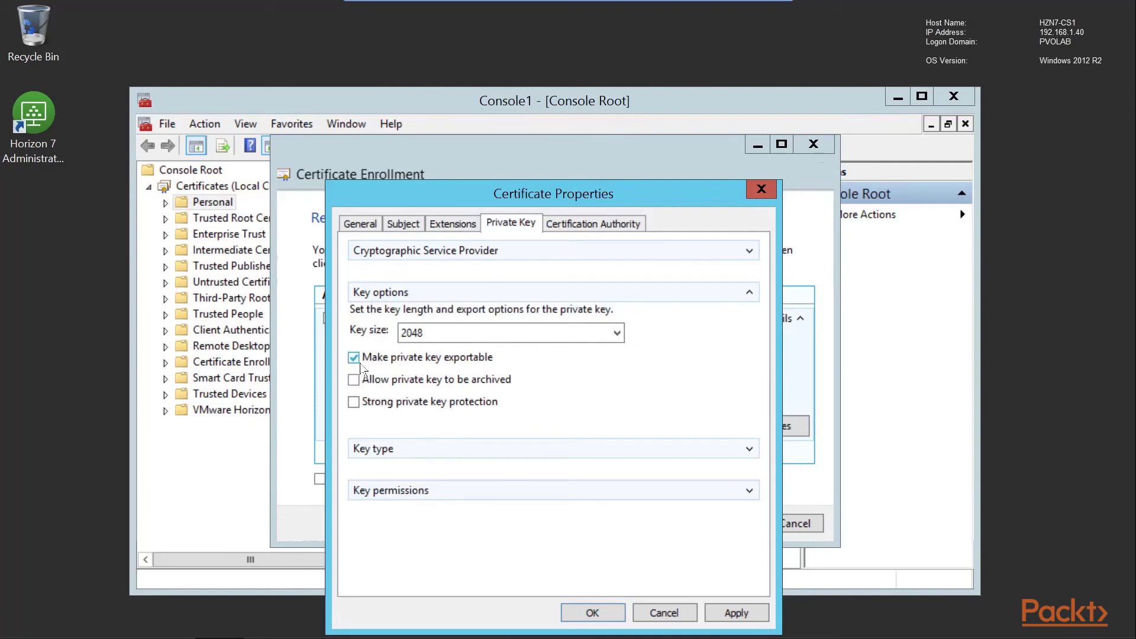
Step: Apply the certificate properties with pvolab-HZN7-CERTS-CA as the certification authority and enroll the Computer certificate
{"action": "left_click", "coordinate": [607, 225]}
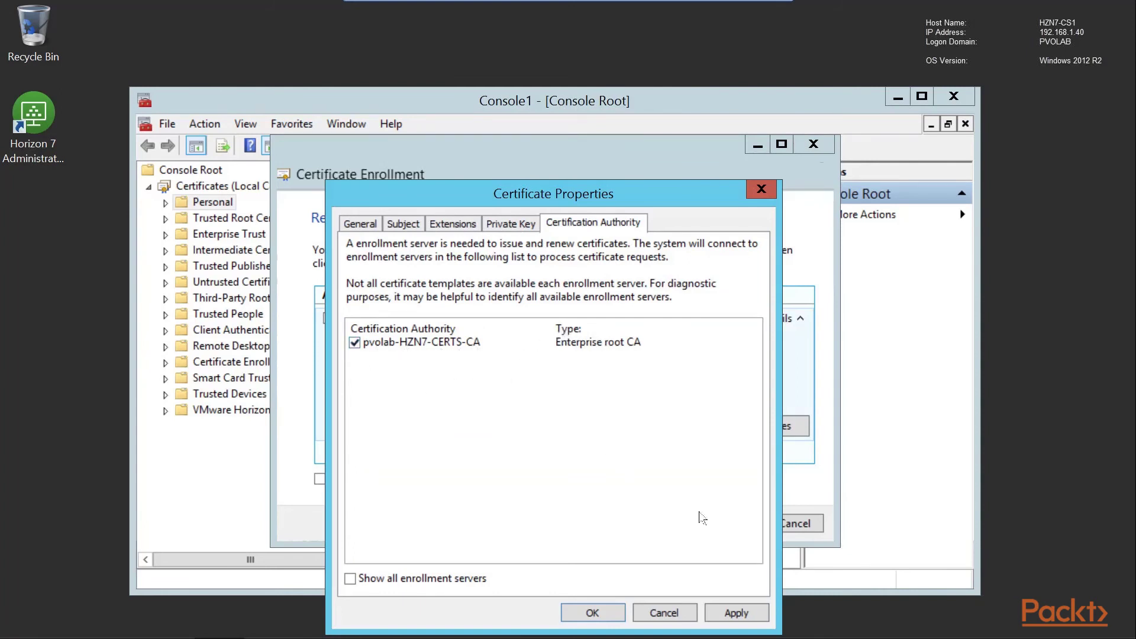
{"action": "left_click", "coordinate": [755, 616]}
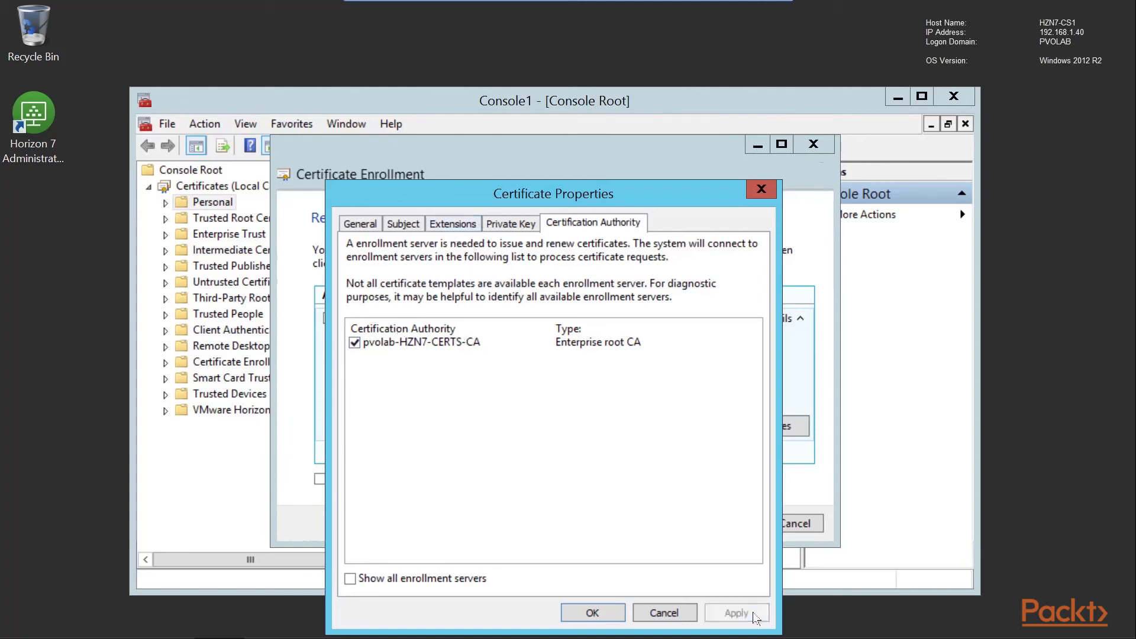
{"action": "left_click", "coordinate": [616, 618]}
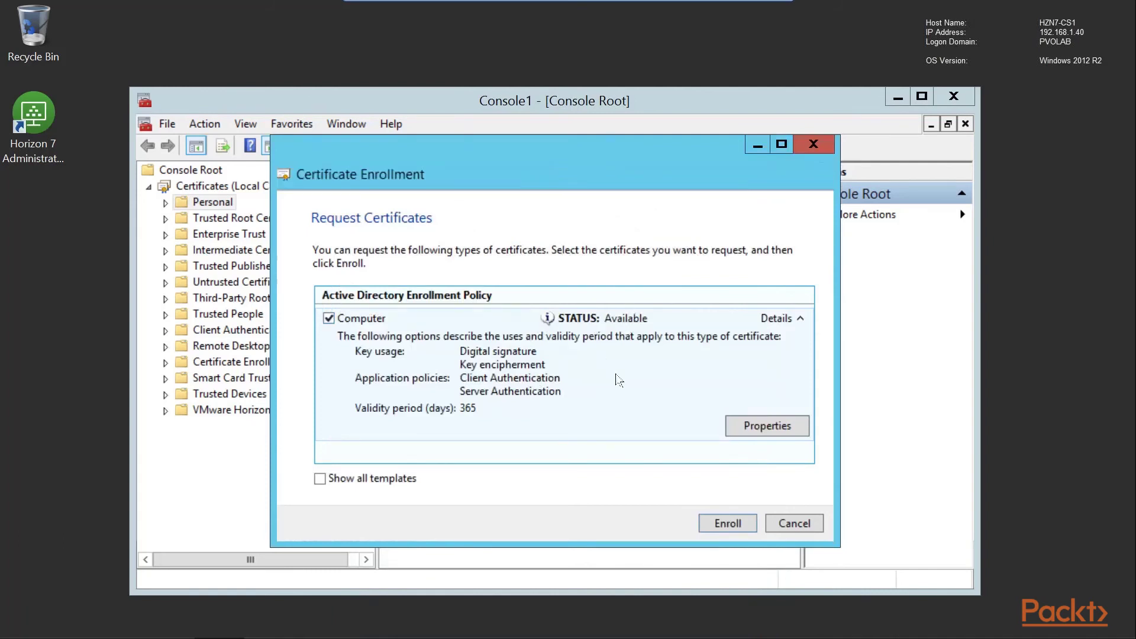
{"action": "left_click", "coordinate": [746, 529]}
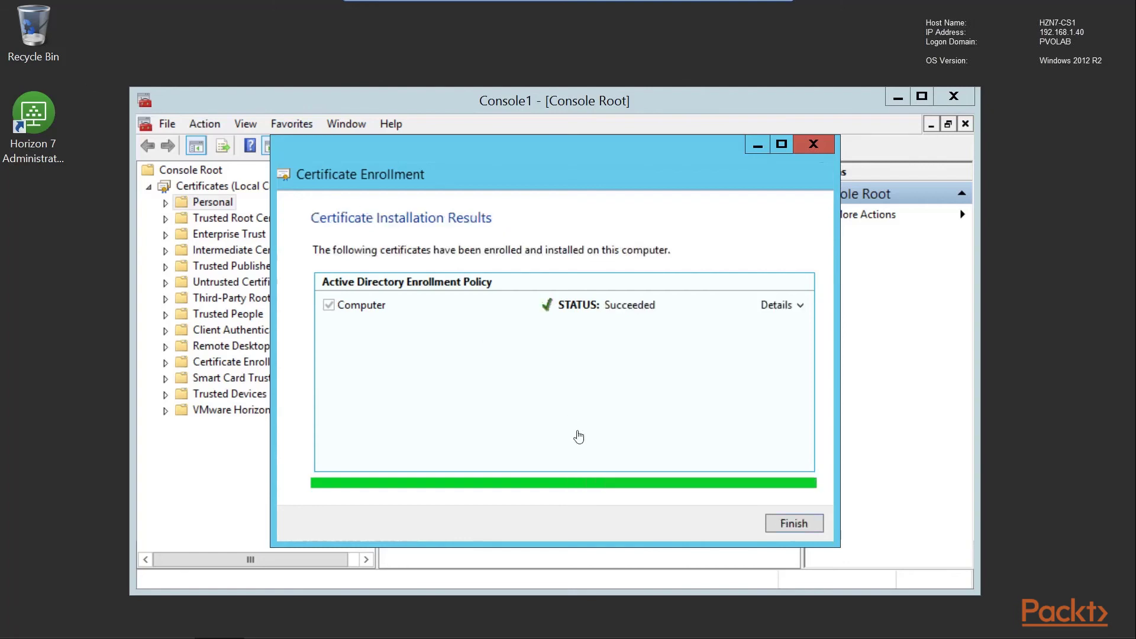
Step: Inspect the enrolled Computer certificate's general information, field details and certification path
{"action": "left_click", "coordinate": [801, 305]}
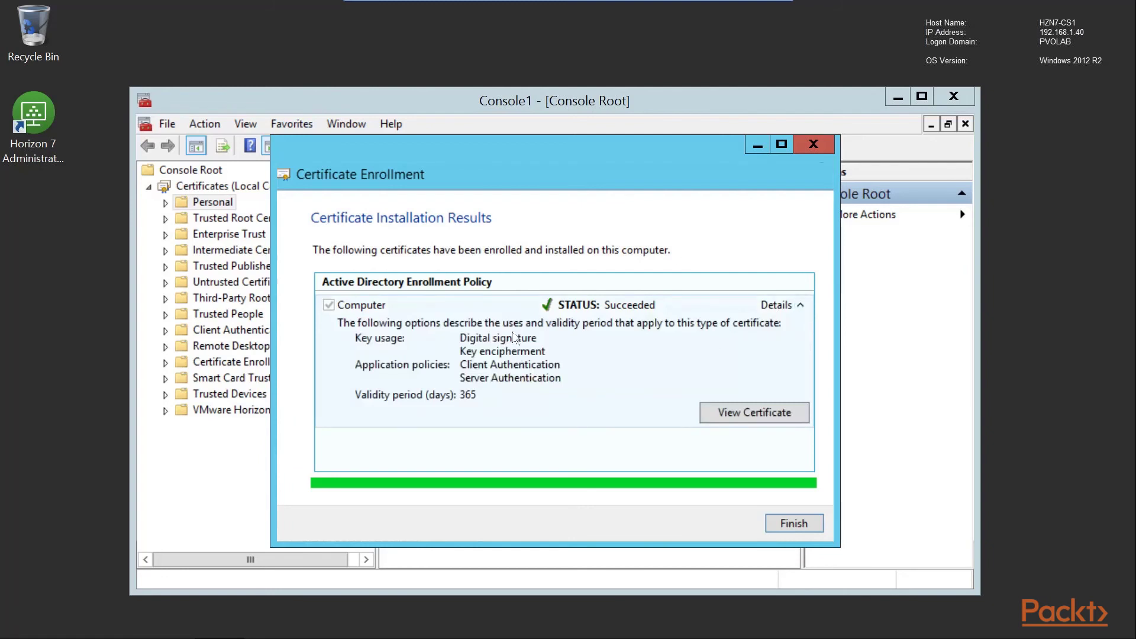
{"action": "left_click", "coordinate": [777, 420]}
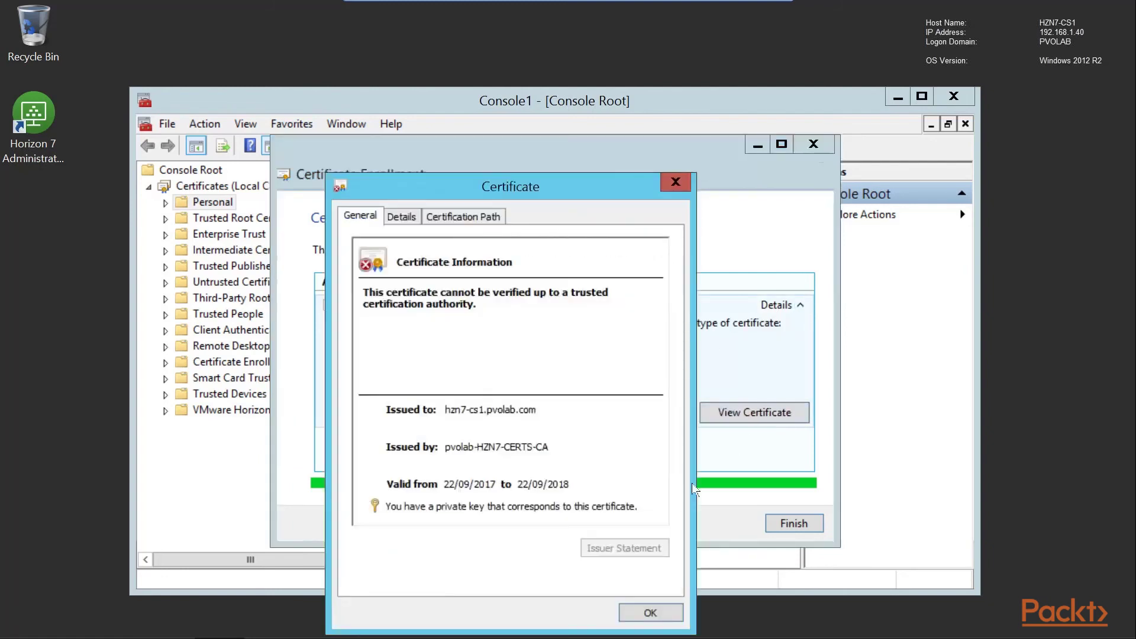
{"action": "left_click", "coordinate": [410, 223]}
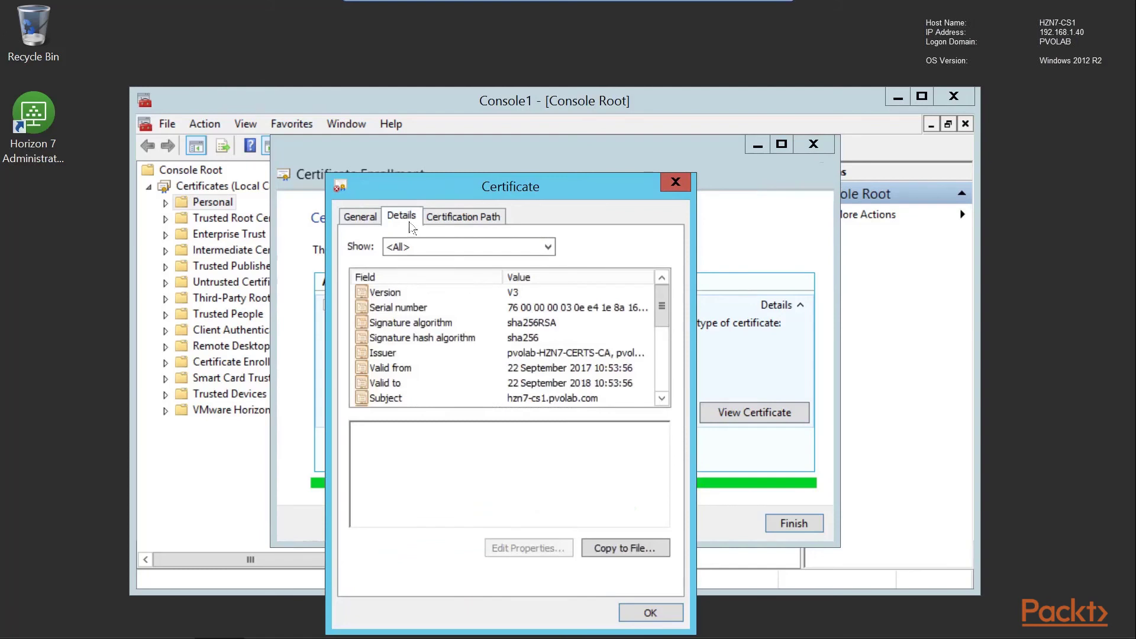
{"action": "left_click", "coordinate": [448, 222]}
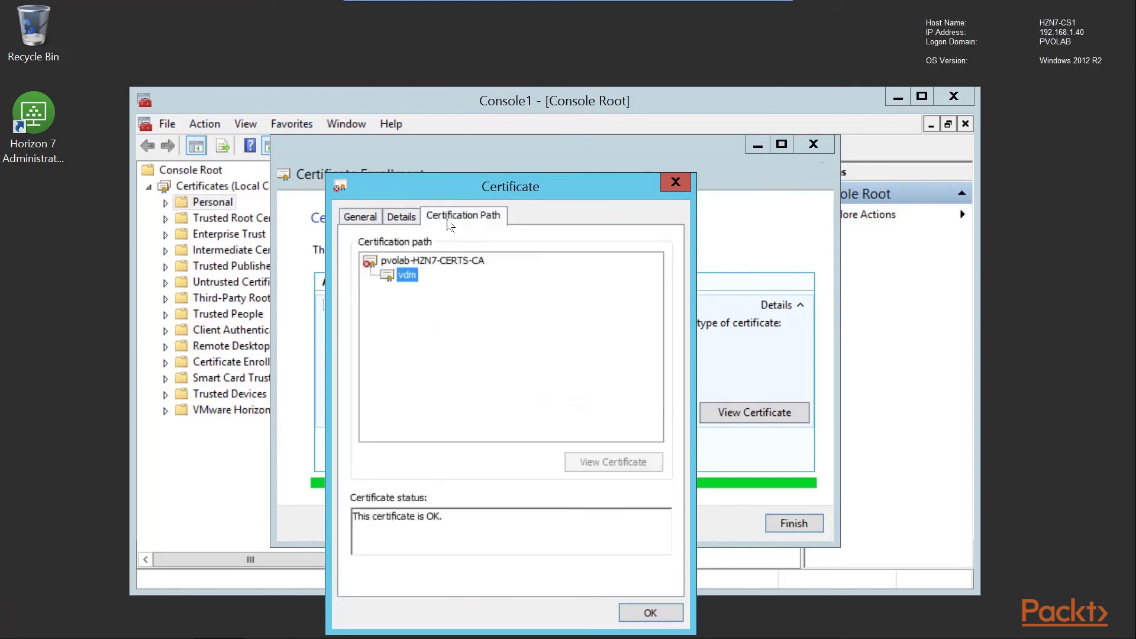
{"action": "left_click", "coordinate": [400, 224]}
{"action": "left_click", "coordinate": [368, 225]}
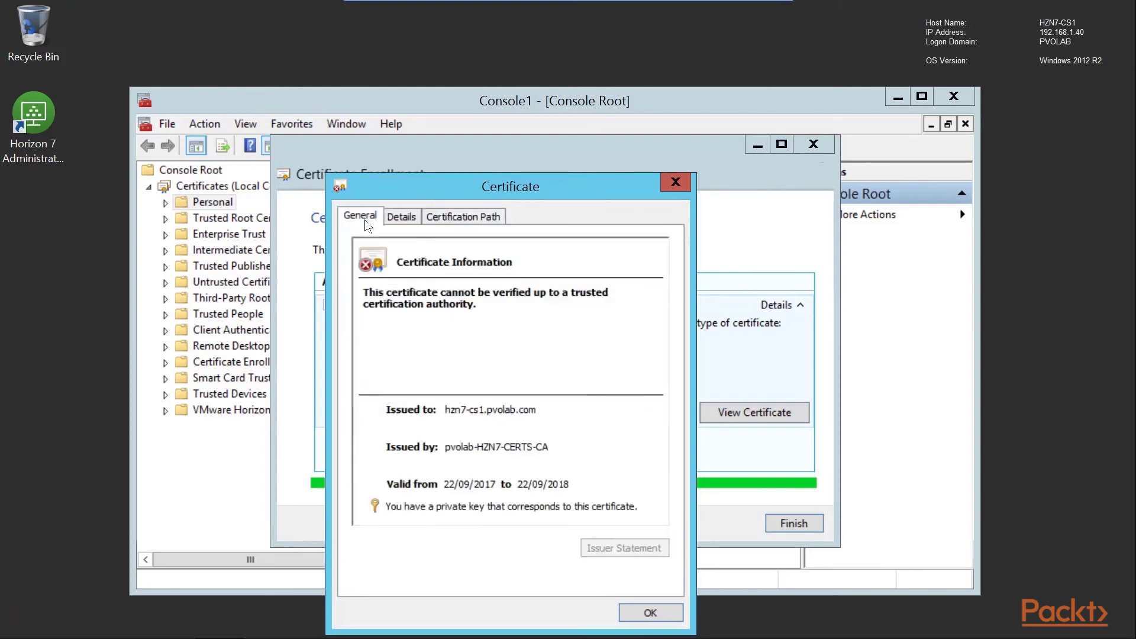
{"action": "left_click", "coordinate": [679, 619]}
Step: Finish the certificate enrollment and close the management console without saving the Console1 settings
{"action": "left_click", "coordinate": [794, 524]}
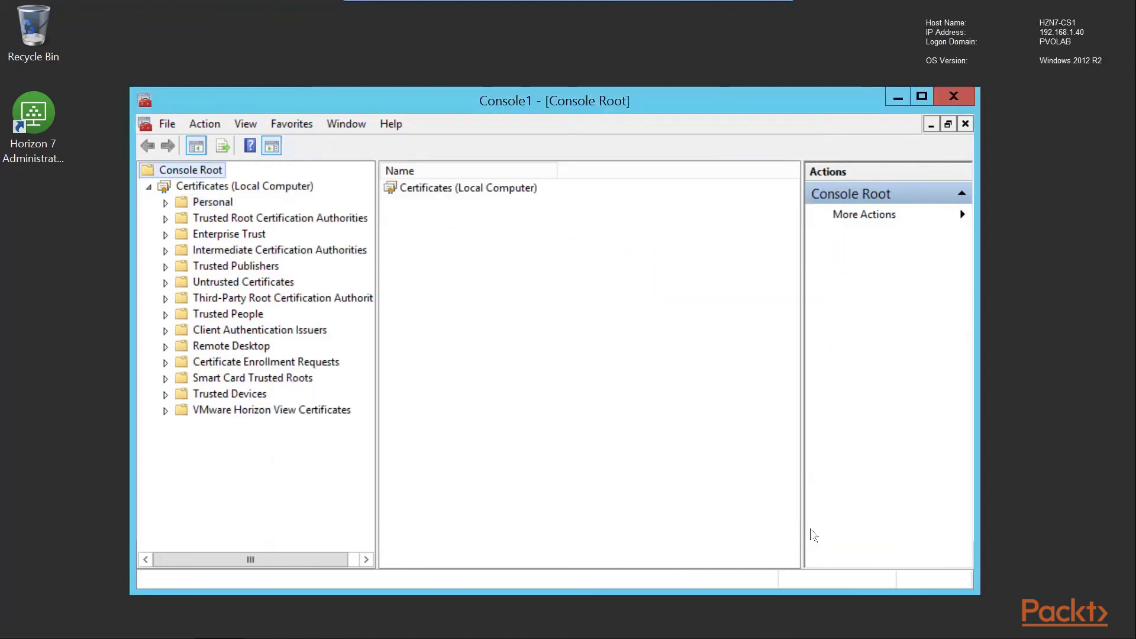
{"action": "left_click", "coordinate": [954, 97]}
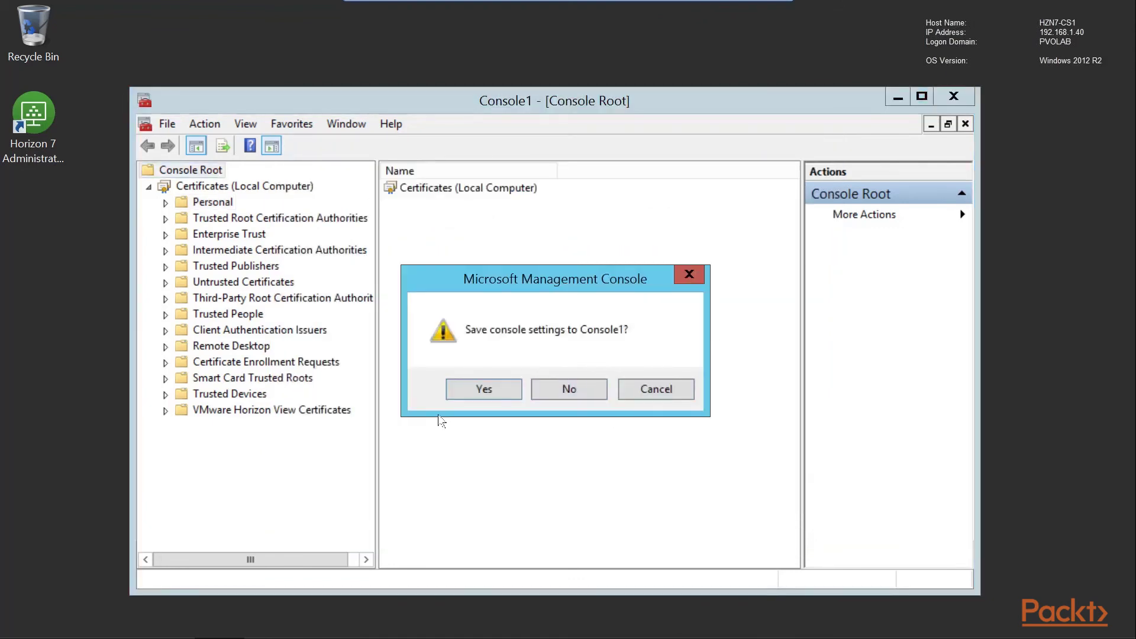
{"action": "left_click", "coordinate": [587, 396]}
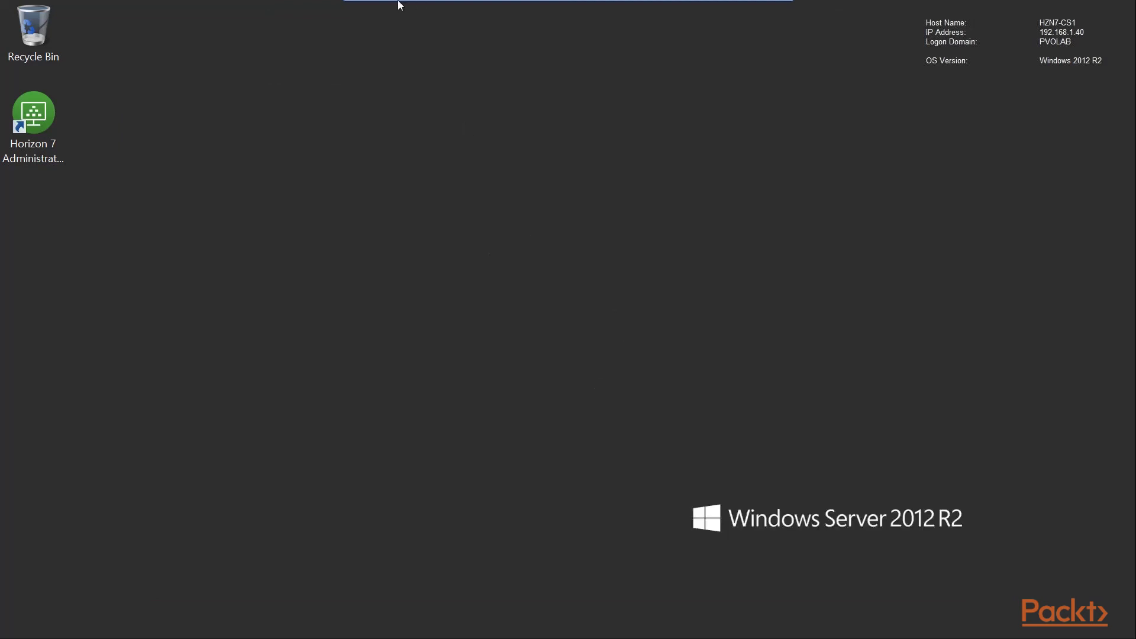
Step: Open the Services console on the connection server by running services.msc
{"action": "mouse_move", "coordinate": [402, 5]}
{"action": "key", "text": "super+r"}
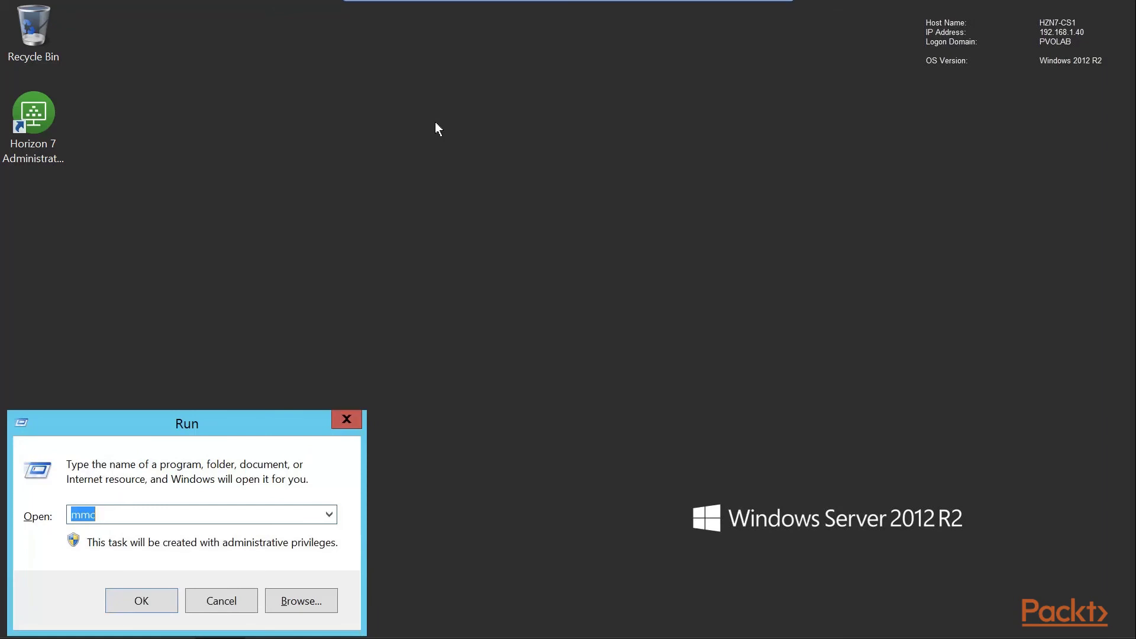
{"action": "type", "text": "service"}
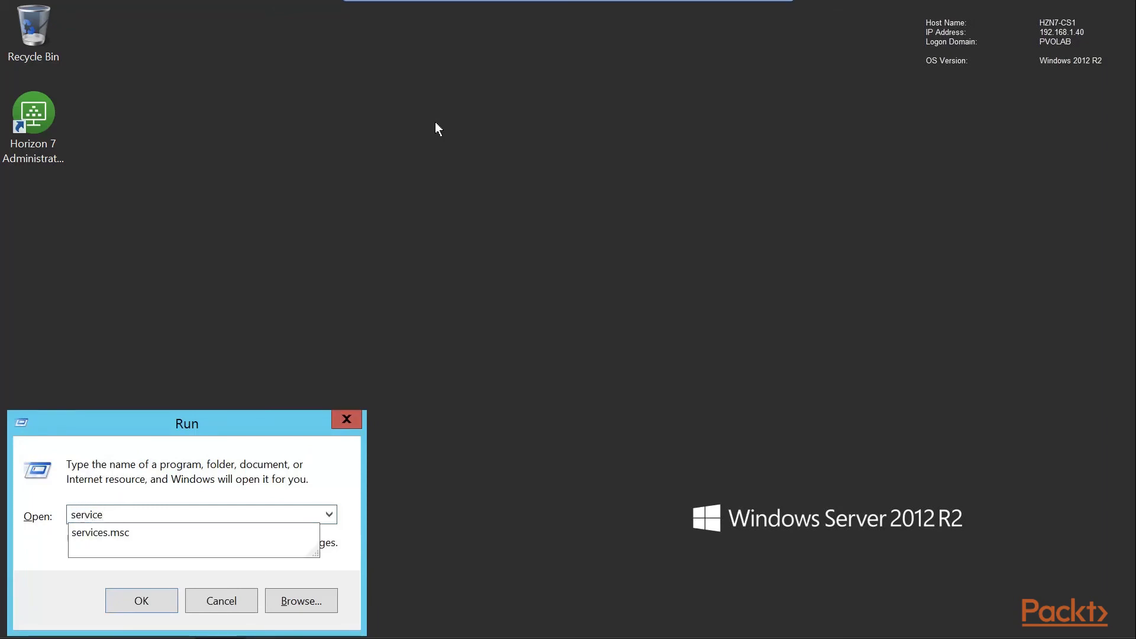
{"action": "key", "text": "Down"}
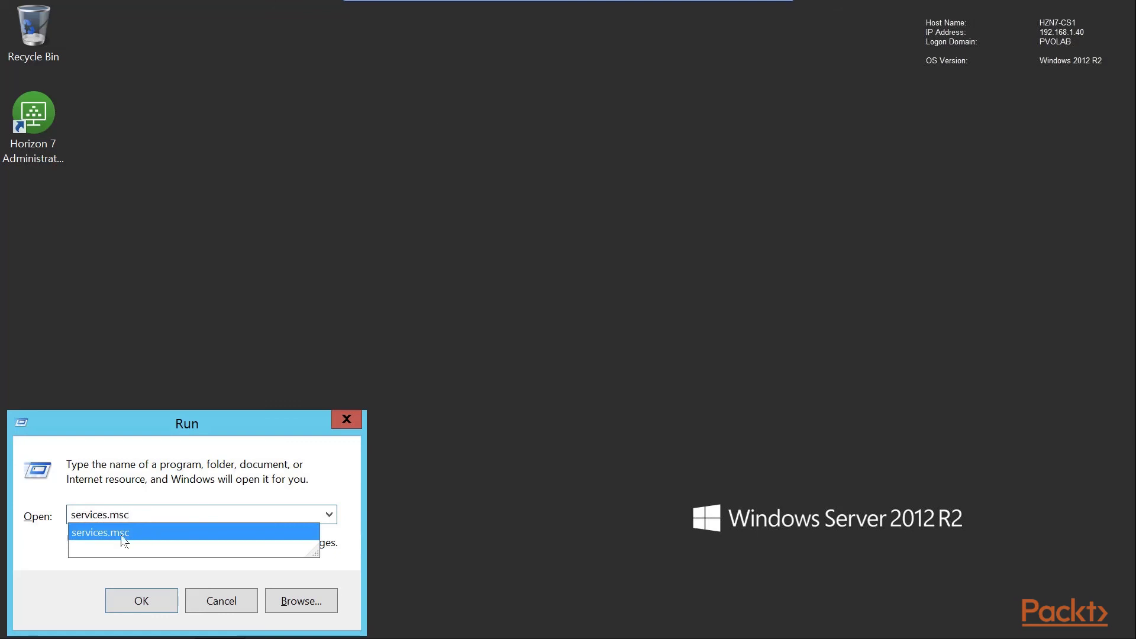
{"action": "left_click", "coordinate": [159, 602]}
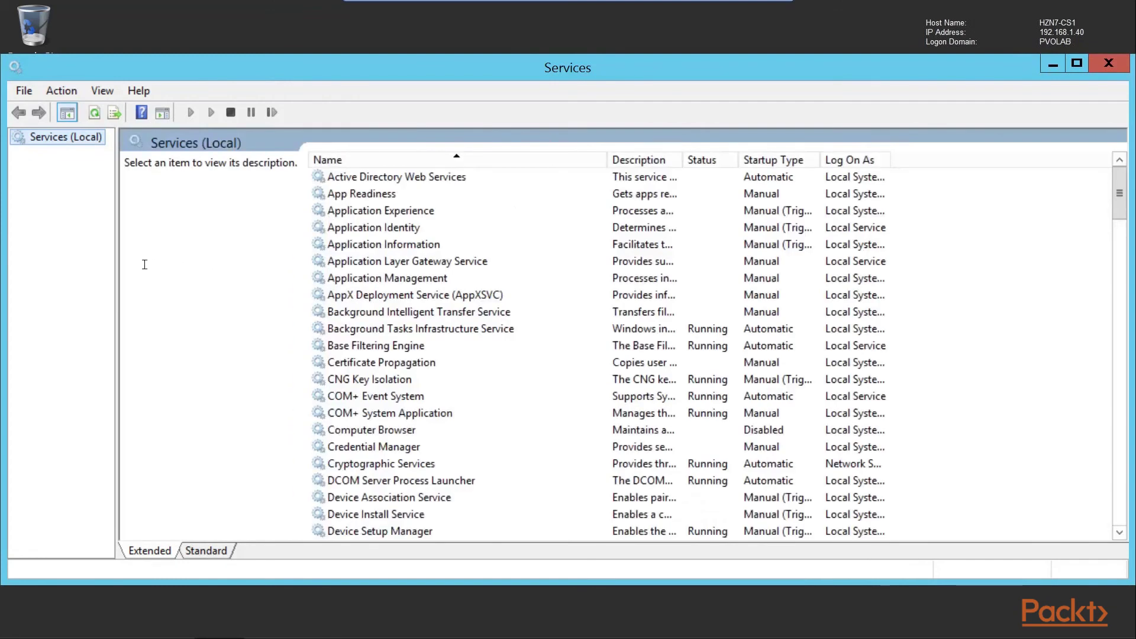
Step: Restart the VMware Horizon View Connection Server service
{"action": "left_click_drag", "start_coordinate": [1120, 198], "coordinate": [1134, 462]}
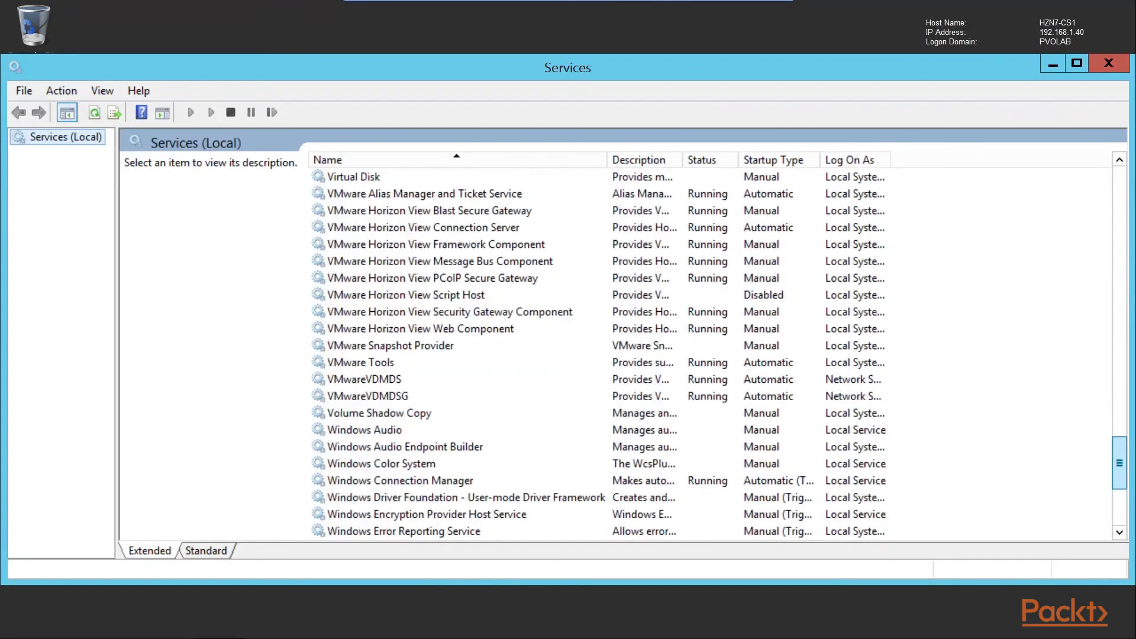
{"action": "left_click", "coordinate": [431, 229]}
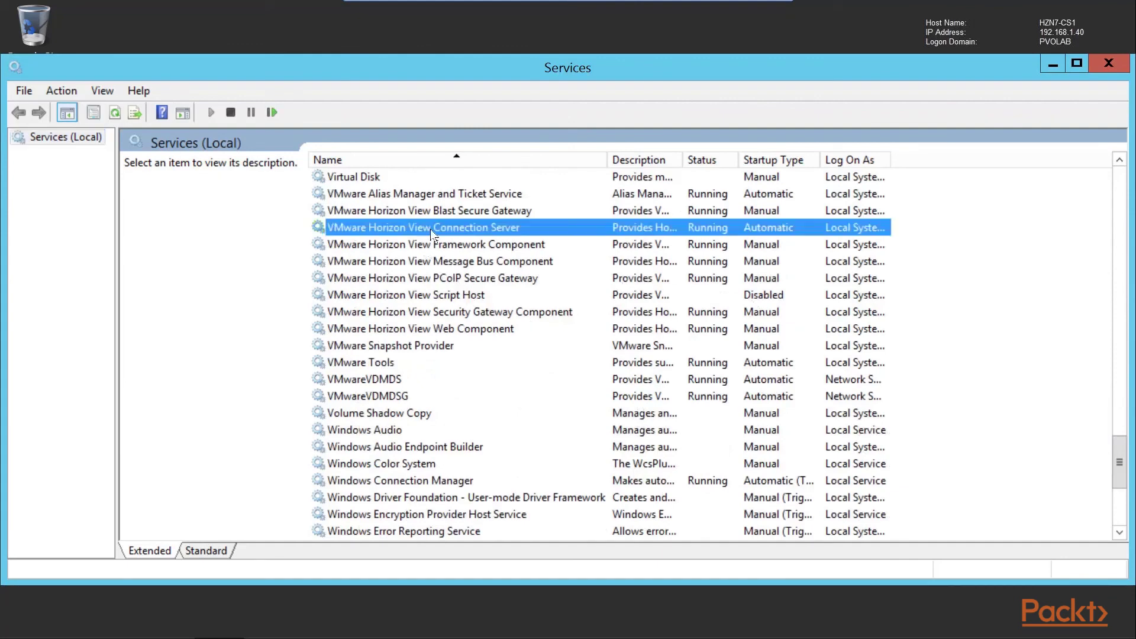
{"action": "right_click", "coordinate": [555, 238]}
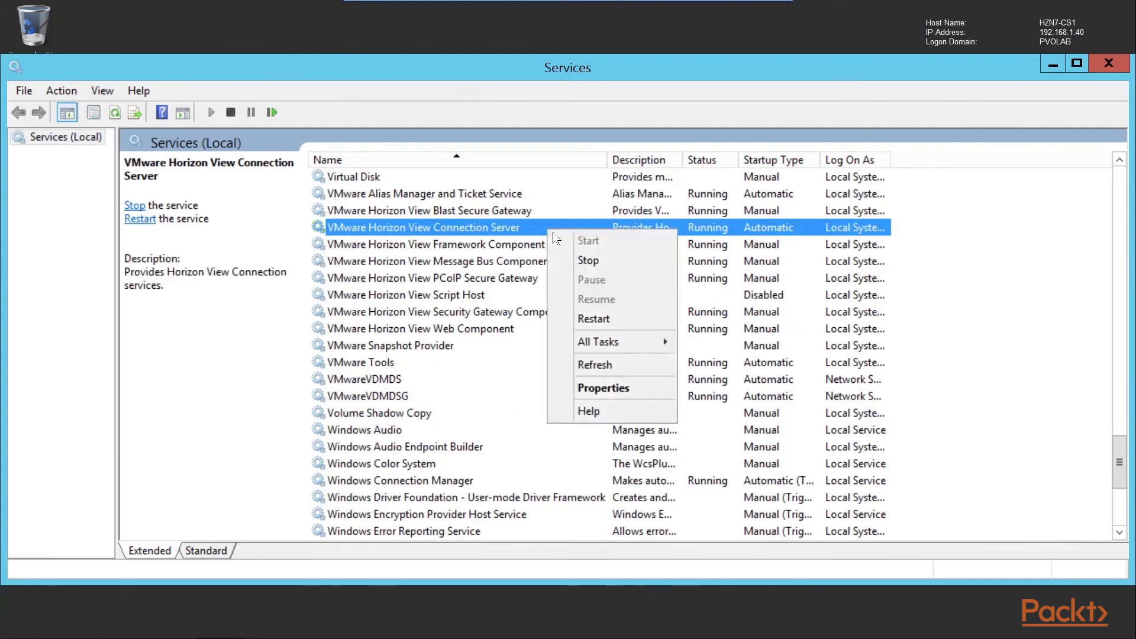
{"action": "left_click", "coordinate": [606, 328]}
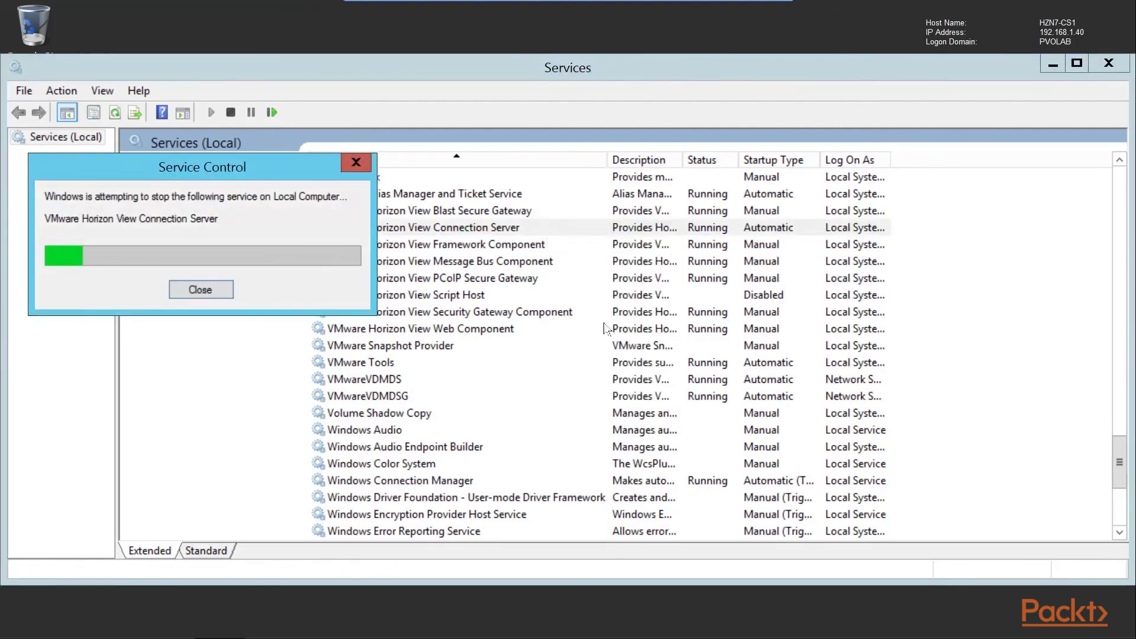